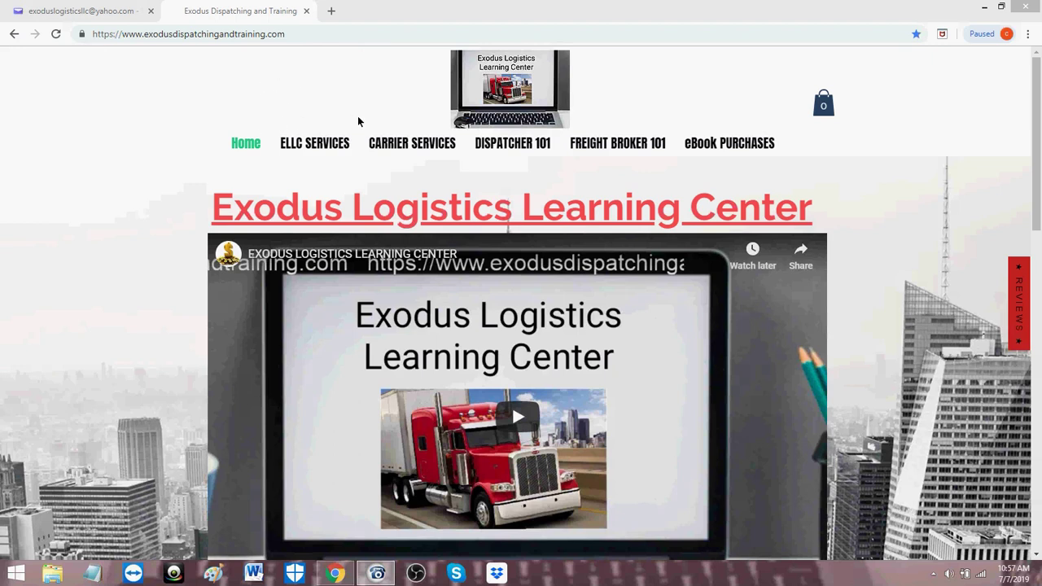
- Open the Carrier Services page and play its owner operator dispatcher promo video
{"action": "mouse_move", "coordinate": [400, 141]}
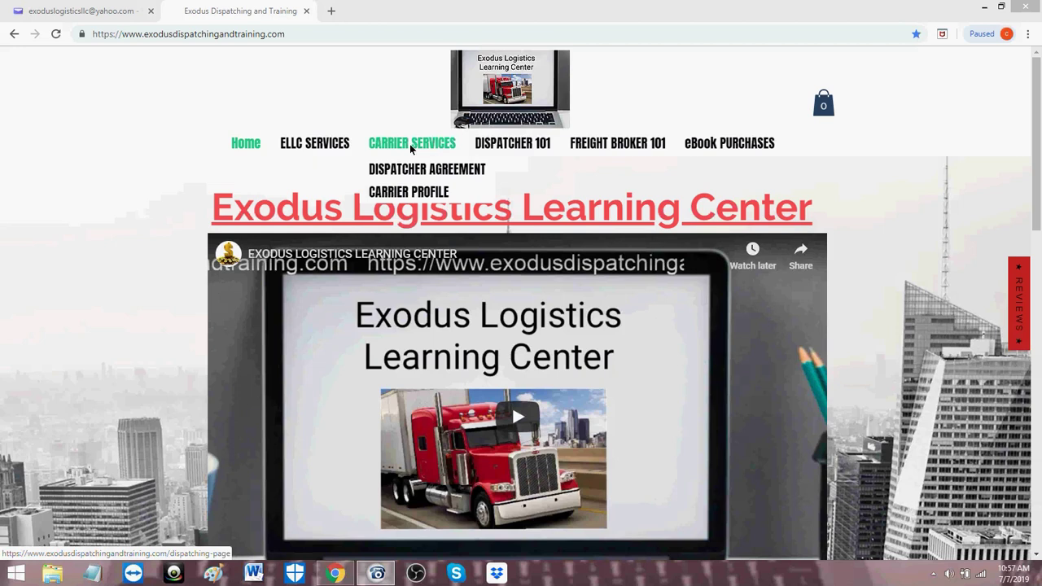
{"action": "left_click", "coordinate": [412, 144]}
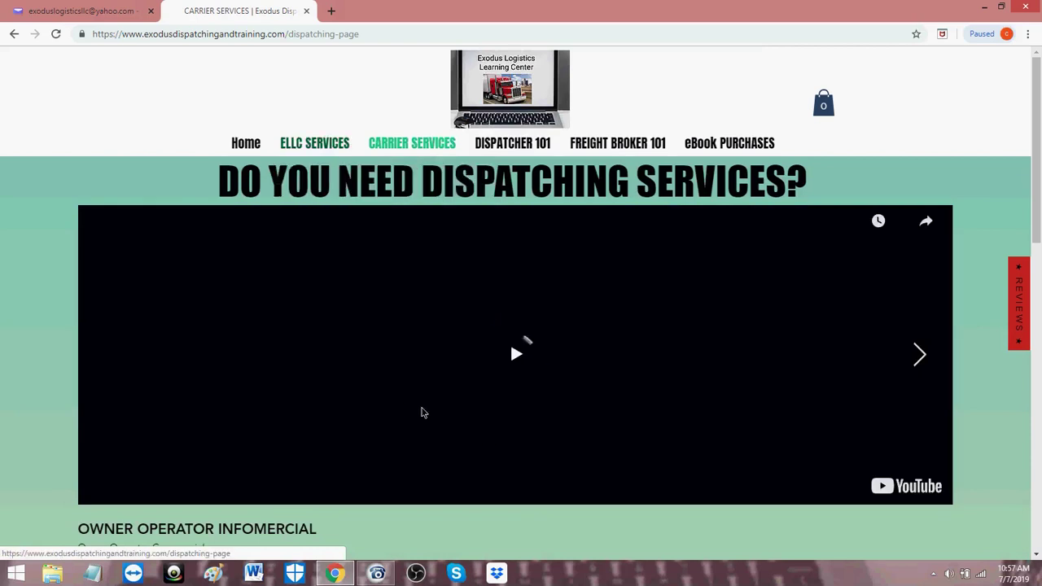
{"action": "left_click", "coordinate": [521, 351]}
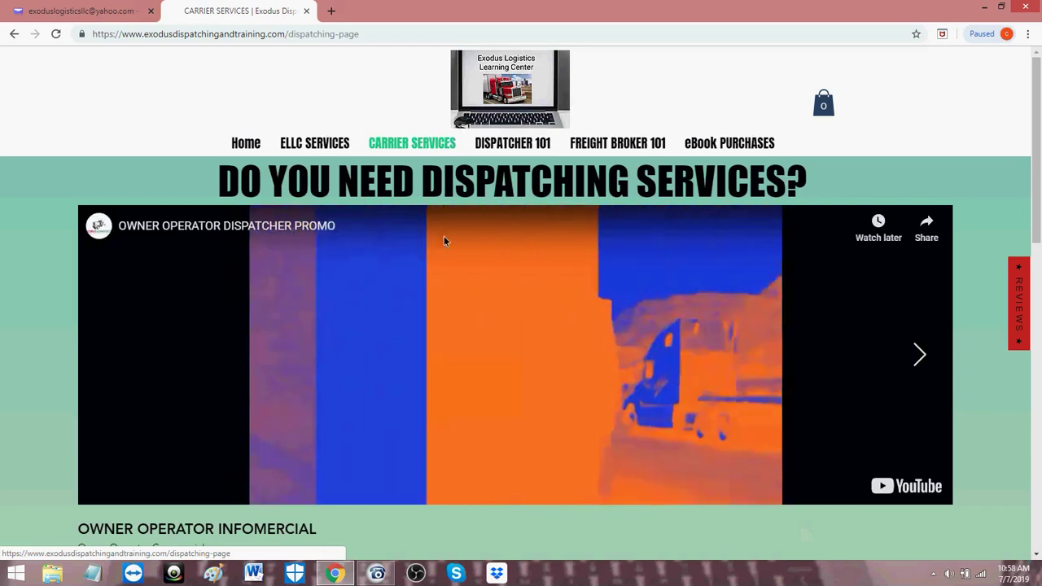
- Open the Dispatcher Agreement page under Carrier Services and look over the whole form
{"action": "mouse_move", "coordinate": [387, 148]}
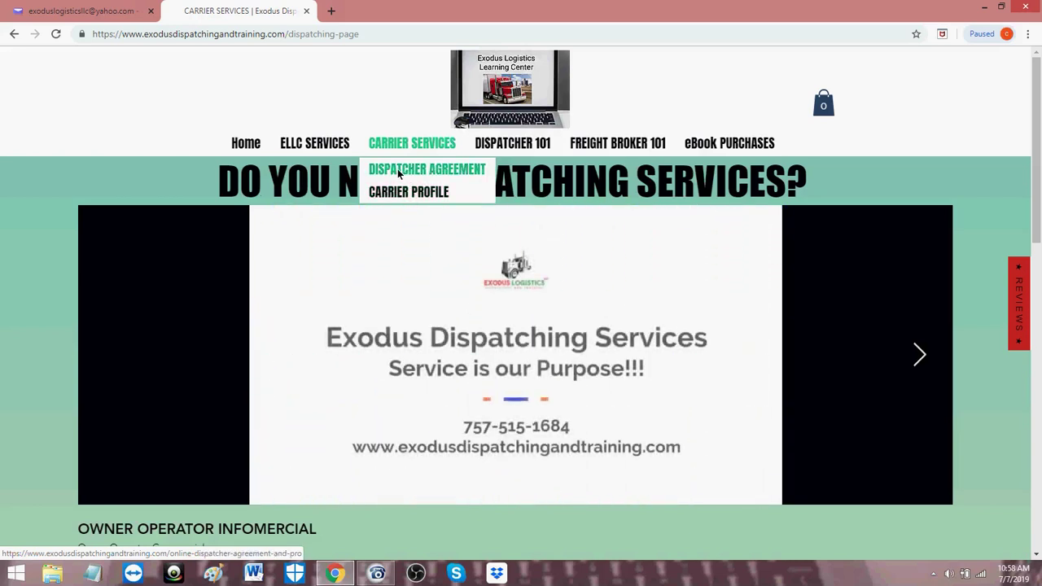
{"action": "left_click", "coordinate": [404, 167]}
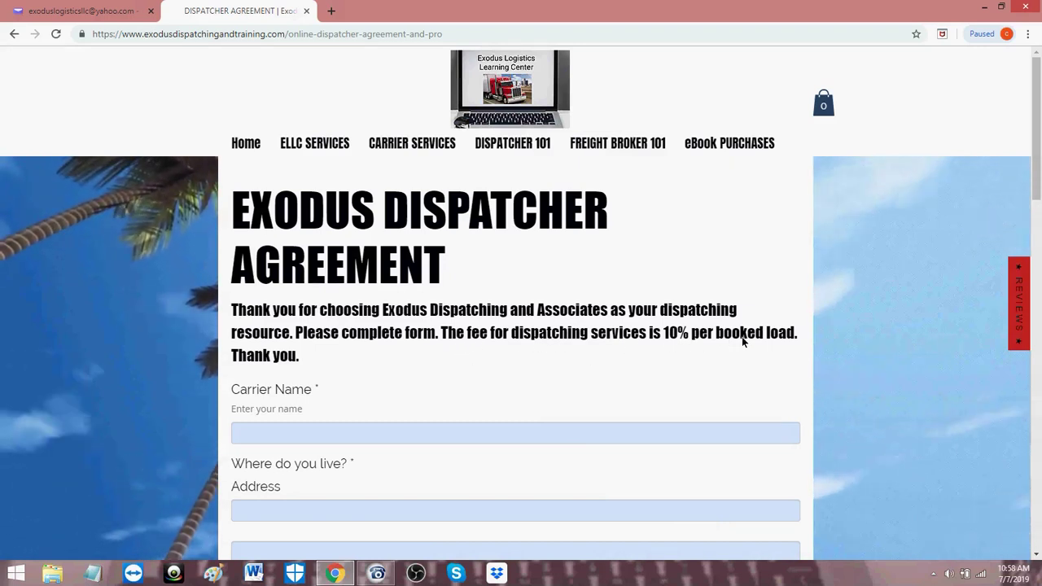
{"action": "scroll", "coordinate": [338, 339], "scroll_direction": "down", "scroll_amount": 2}
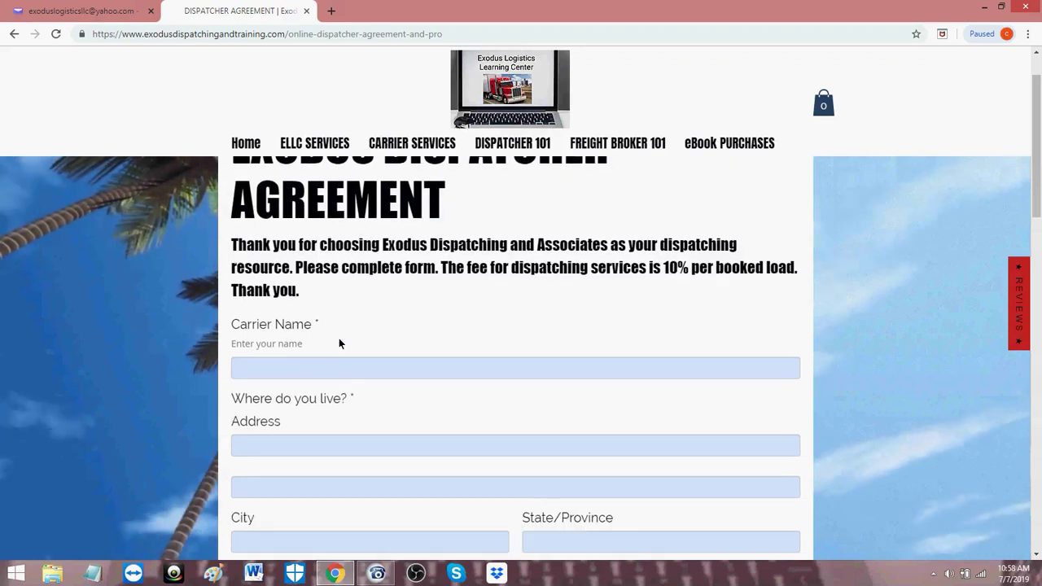
{"action": "scroll", "coordinate": [341, 343], "scroll_direction": "down", "scroll_amount": 8}
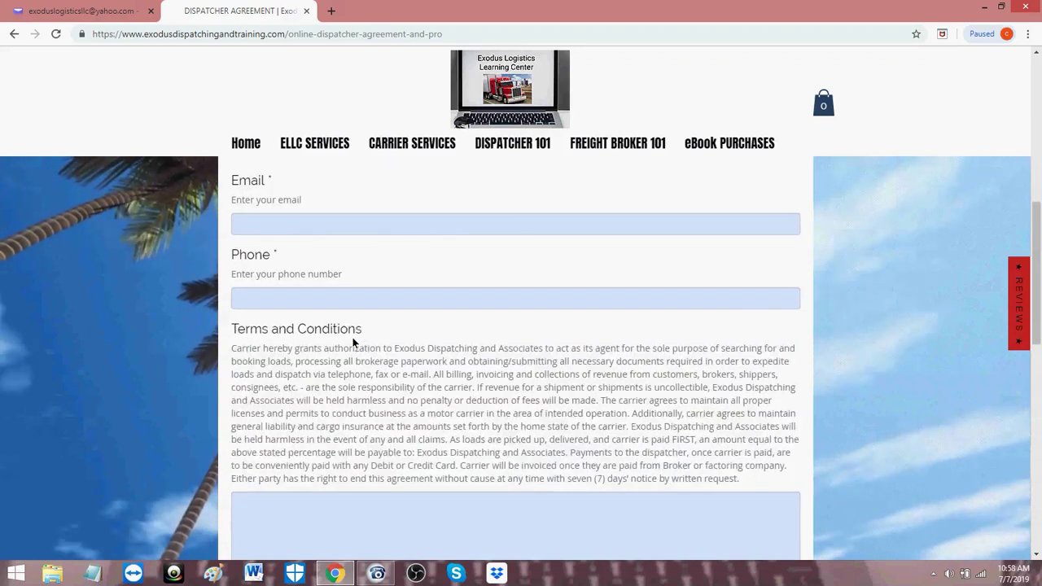
{"action": "scroll", "coordinate": [355, 345], "scroll_direction": "down", "scroll_amount": 5}
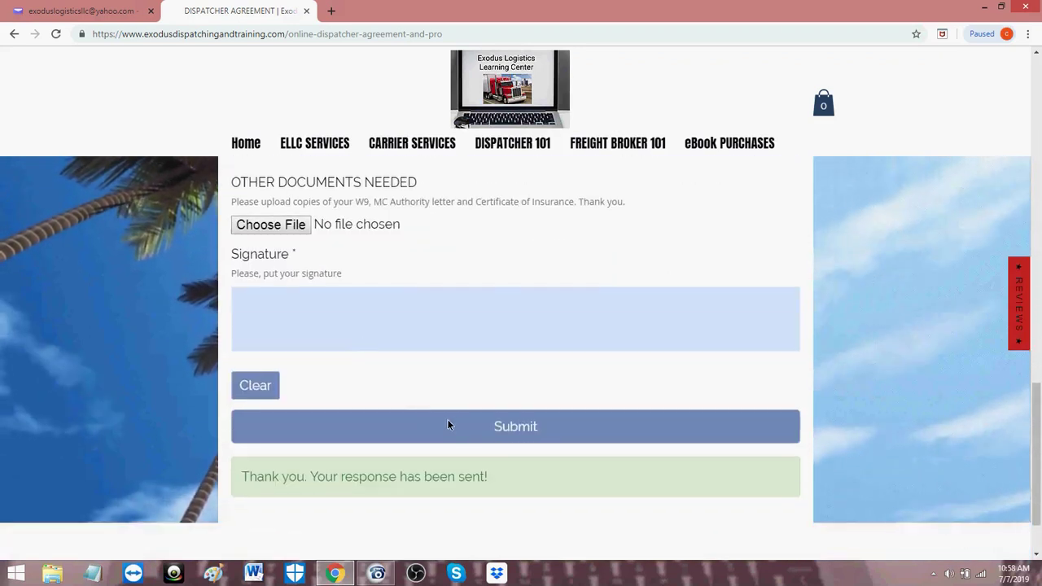
{"action": "scroll", "coordinate": [499, 378], "scroll_direction": "up", "scroll_amount": 8}
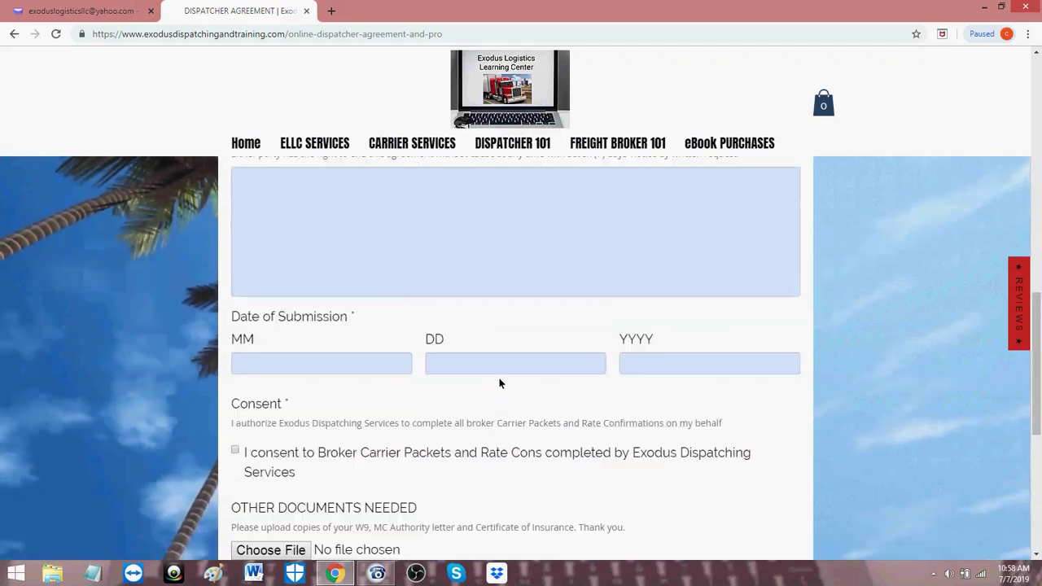
{"action": "scroll", "coordinate": [494, 372], "scroll_direction": "up", "scroll_amount": 5}
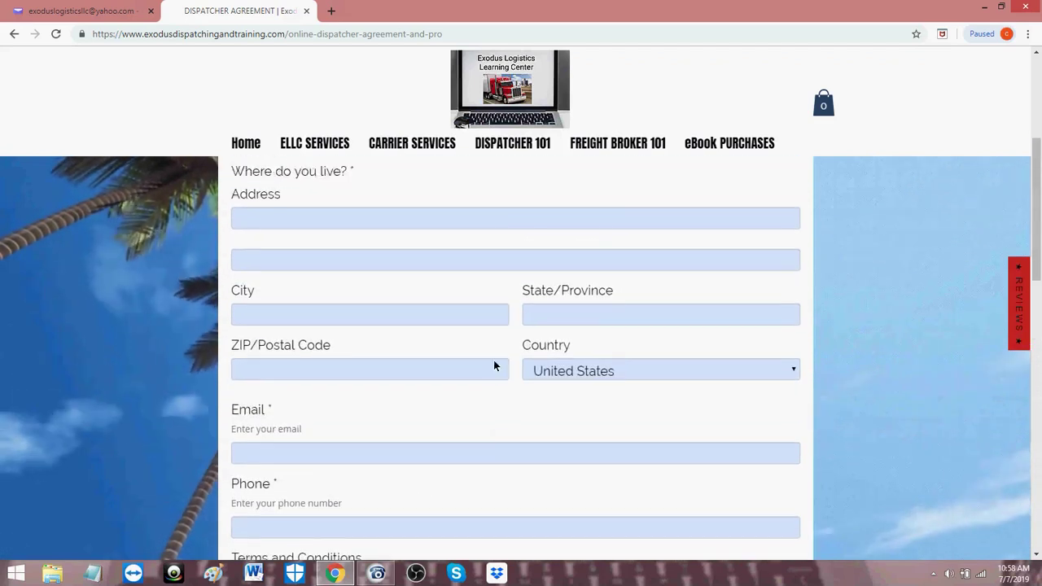
{"action": "scroll", "coordinate": [468, 293], "scroll_direction": "up", "scroll_amount": 2}
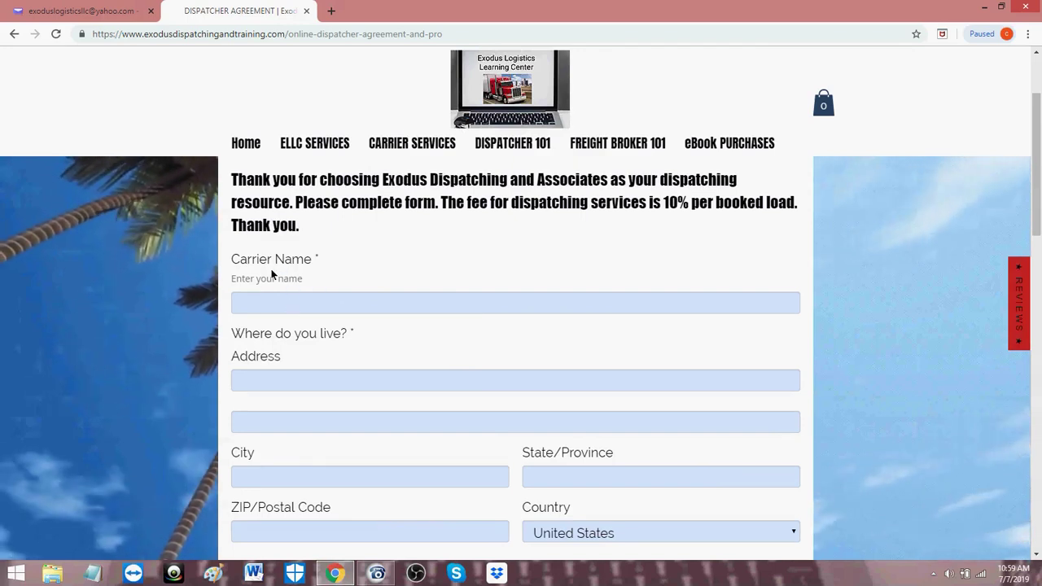
- Fill in the carrier name as XYZ Trucking and complete the address fields with the saved postal address
{"action": "left_click", "coordinate": [266, 300]}
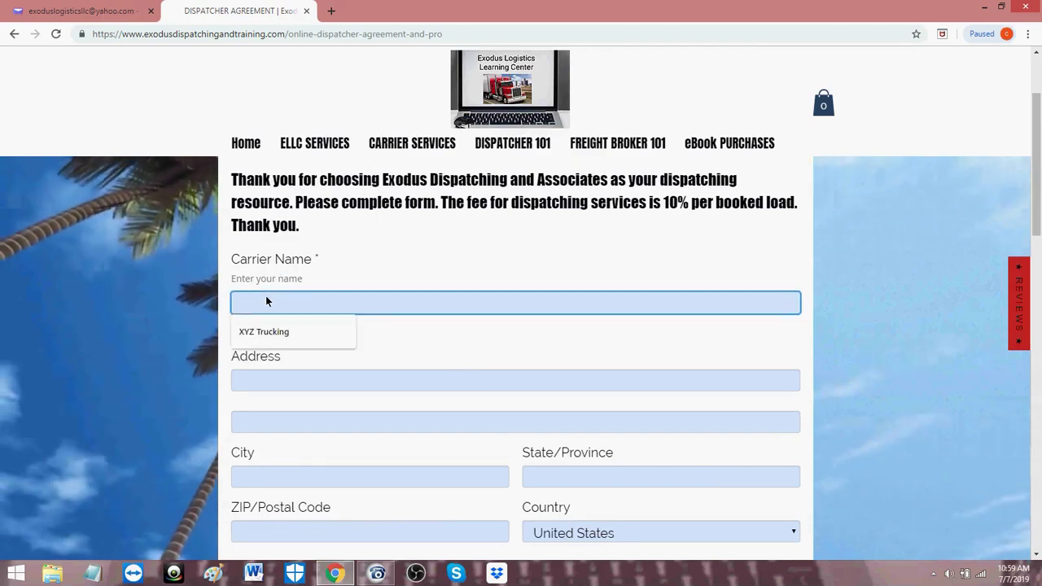
{"action": "left_click", "coordinate": [262, 331]}
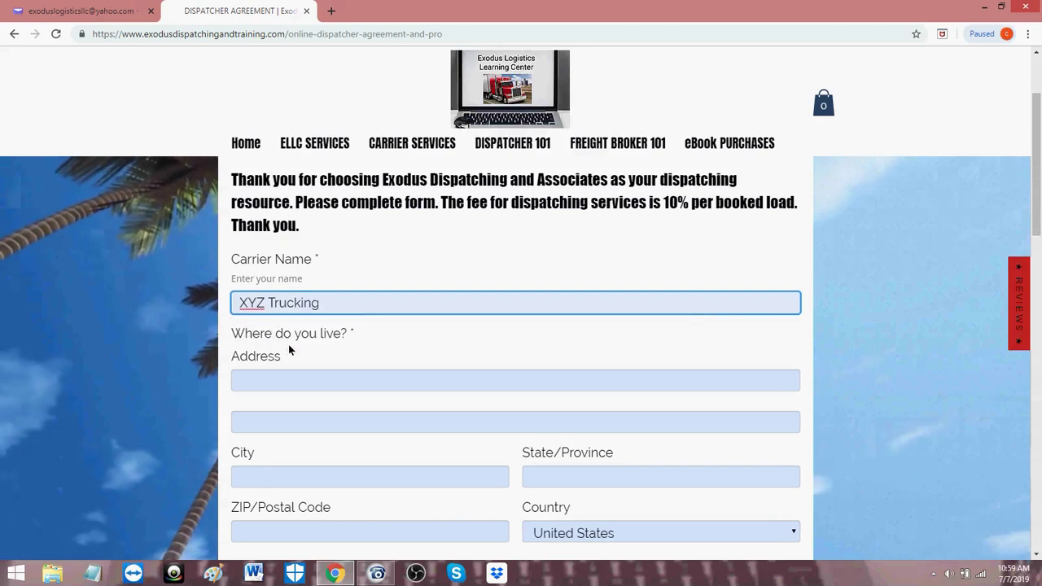
{"action": "left_click", "coordinate": [283, 377]}
{"action": "left_click", "coordinate": [281, 209]}
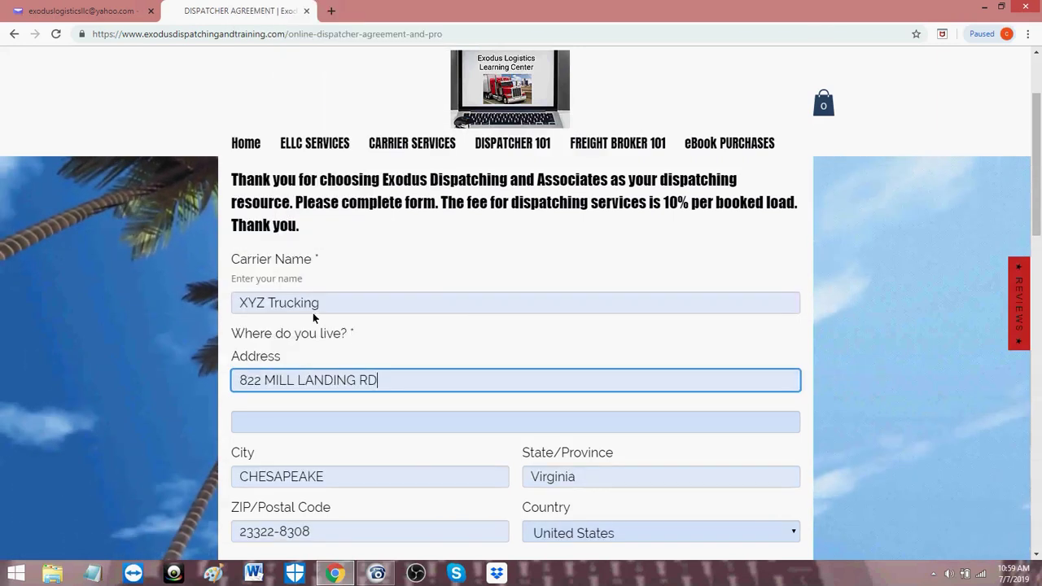
- Fill in the carrier's email and phone number from the saved contact details
{"action": "scroll", "coordinate": [358, 333], "scroll_direction": "down", "scroll_amount": 2}
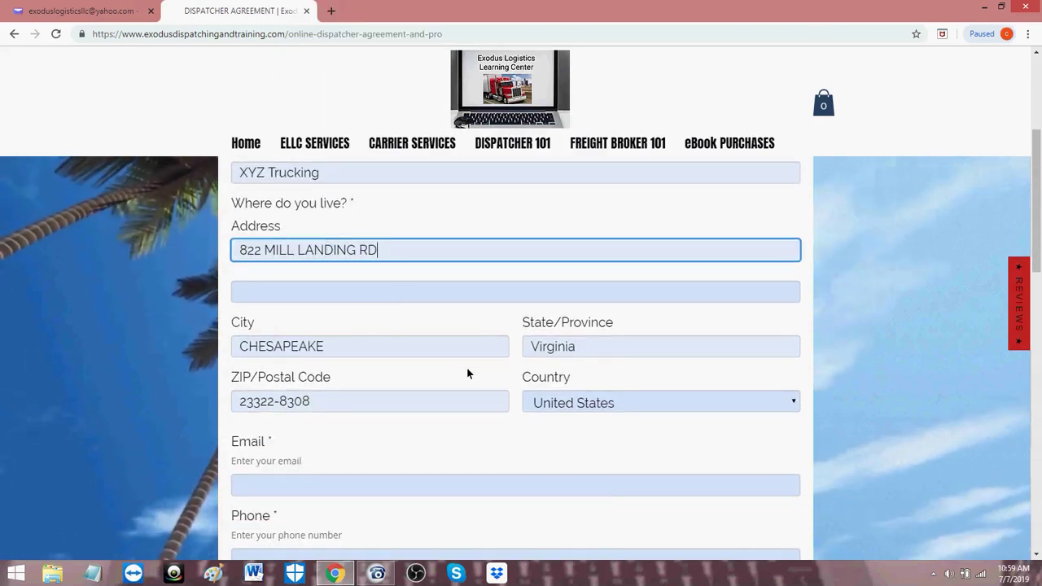
{"action": "scroll", "coordinate": [425, 363], "scroll_direction": "down", "scroll_amount": 1}
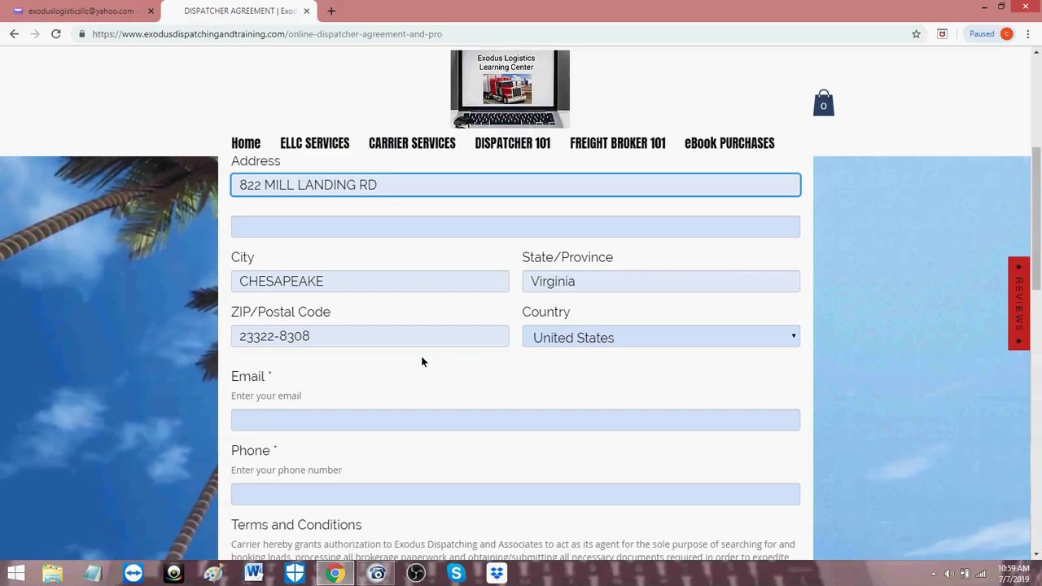
{"action": "scroll", "coordinate": [391, 345], "scroll_direction": "down", "scroll_amount": 1}
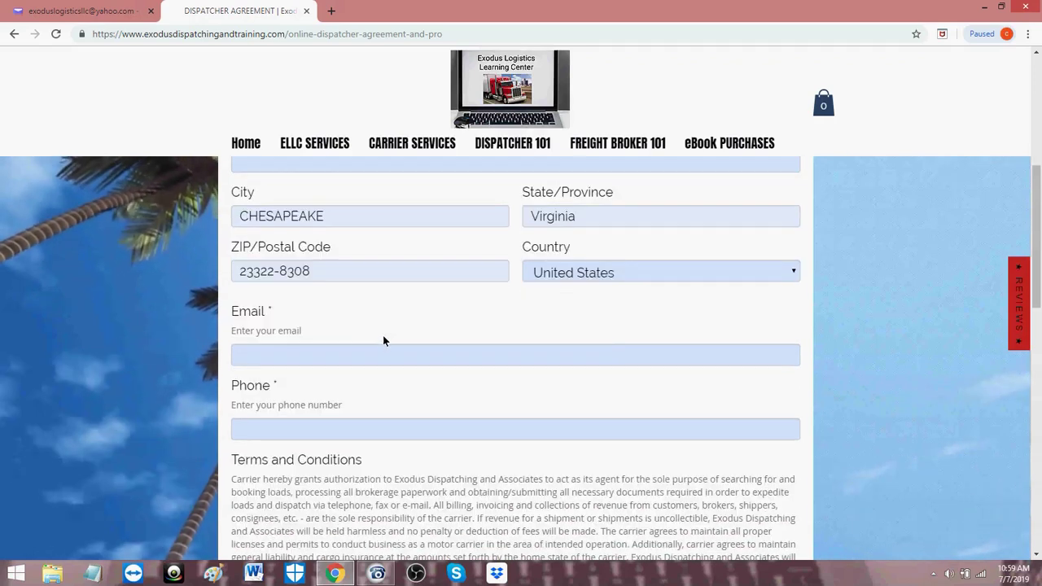
{"action": "left_click", "coordinate": [326, 353]}
{"action": "left_click", "coordinate": [304, 386]}
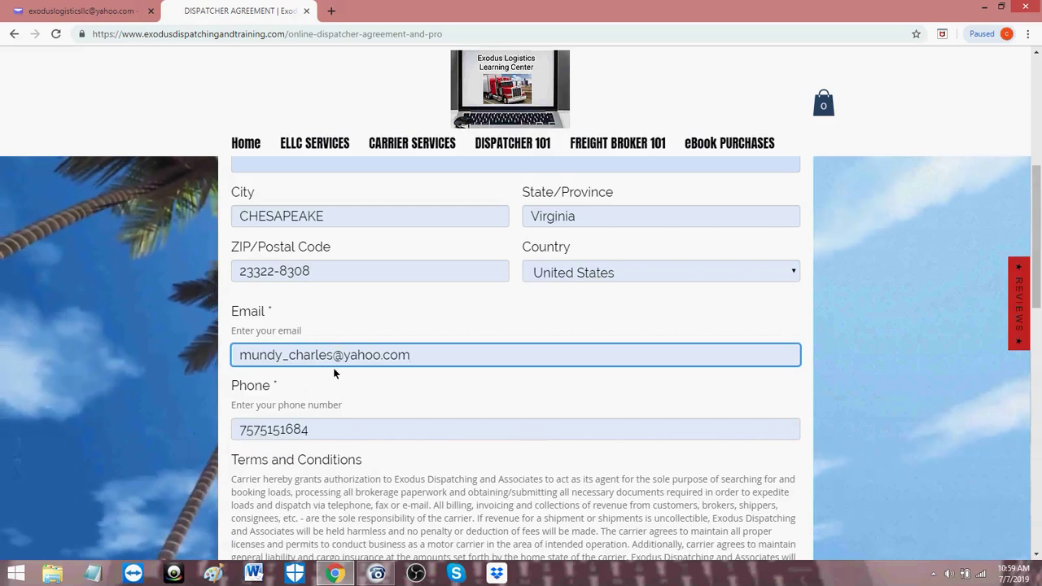
- Read the Terms and Conditions of the dispatcher agreement and examine the text box below them
{"action": "scroll", "coordinate": [305, 380], "scroll_direction": "down", "scroll_amount": 1}
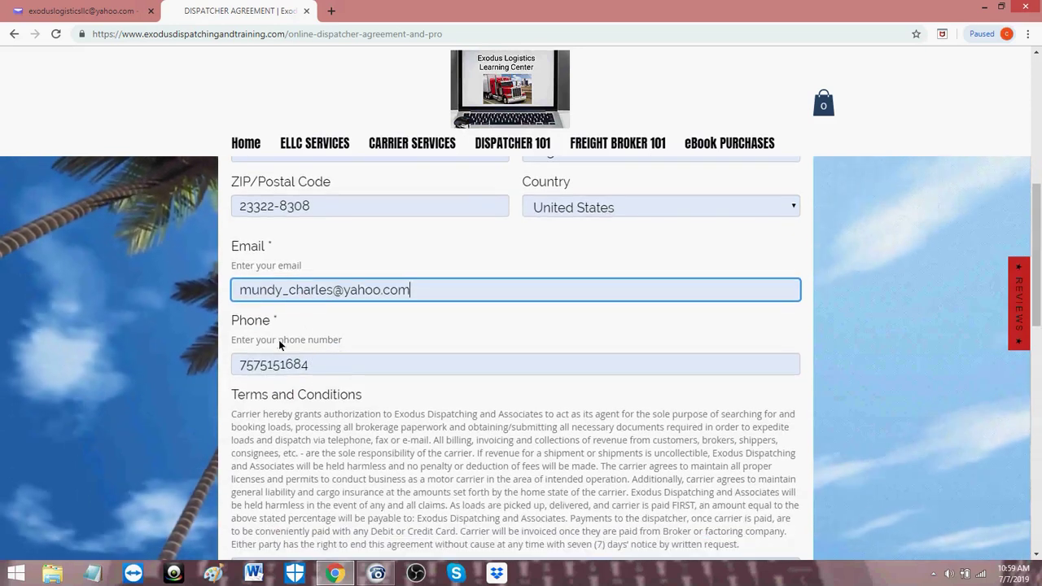
{"action": "scroll", "coordinate": [310, 402], "scroll_direction": "down", "scroll_amount": 1}
{"action": "scroll", "coordinate": [310, 403], "scroll_direction": "down", "scroll_amount": 1}
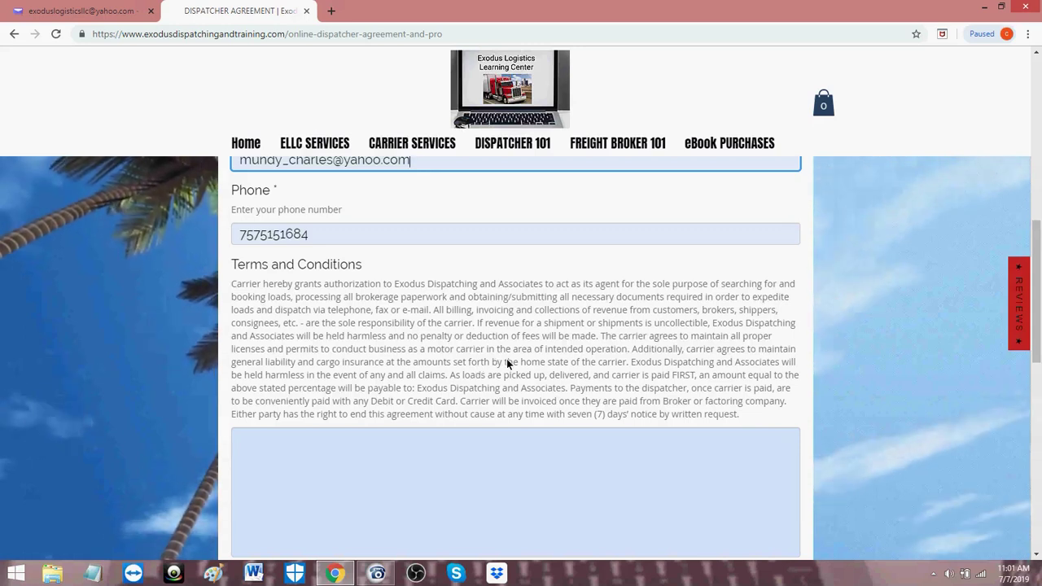
{"action": "scroll", "coordinate": [505, 355], "scroll_direction": "down", "scroll_amount": 1}
{"action": "scroll", "coordinate": [505, 352], "scroll_direction": "down", "scroll_amount": 2}
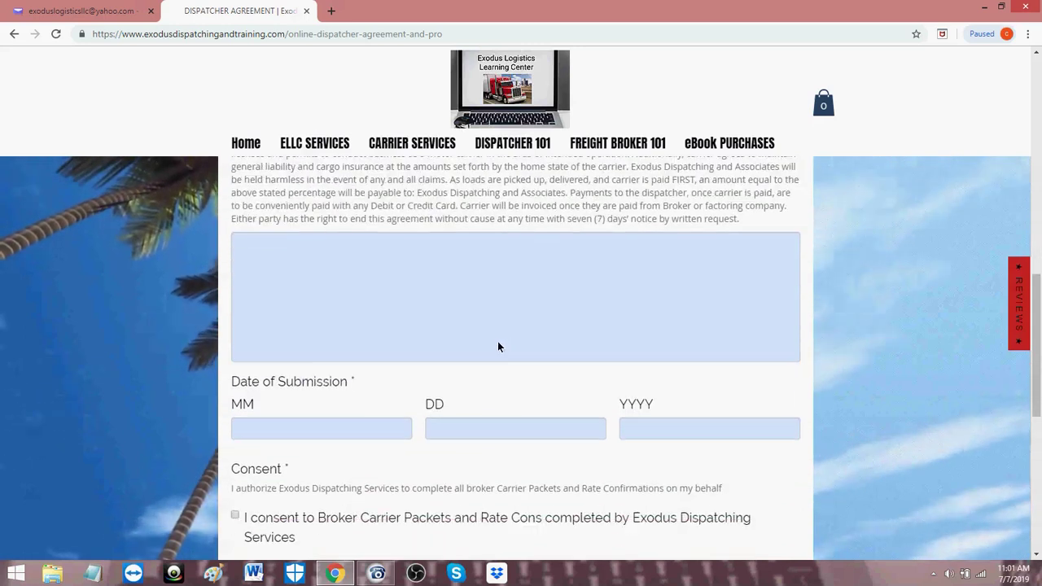
{"action": "left_click", "coordinate": [337, 277]}
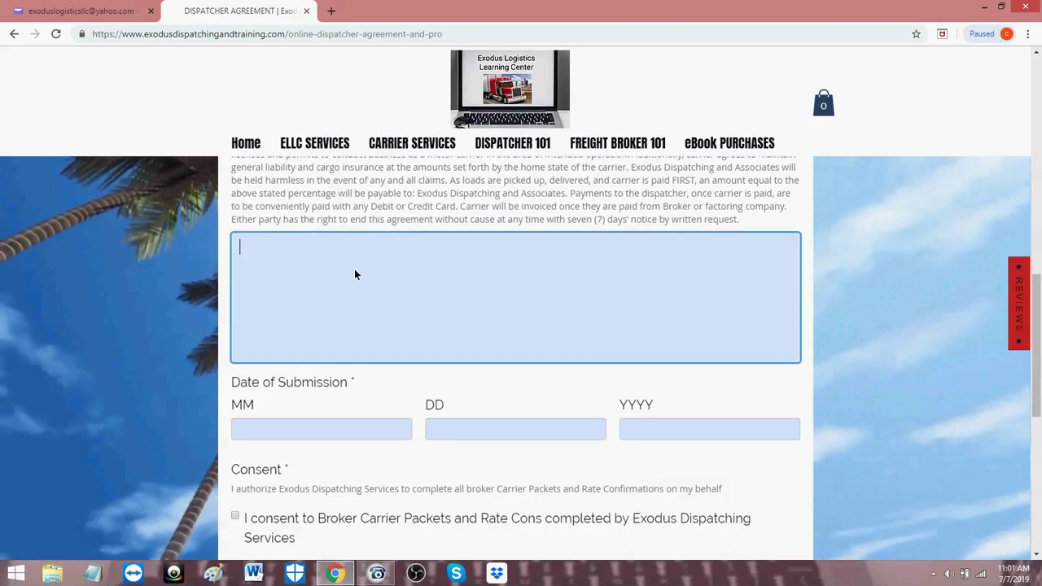
{"action": "scroll", "coordinate": [354, 268], "scroll_direction": "up", "scroll_amount": 1}
- Set the date of submission to 07/07/2019 and consent to Broker Carrier Packets and Rate Cons being completed by Exodus Dispatching Services
{"action": "scroll", "coordinate": [355, 275], "scroll_direction": "down", "scroll_amount": 3}
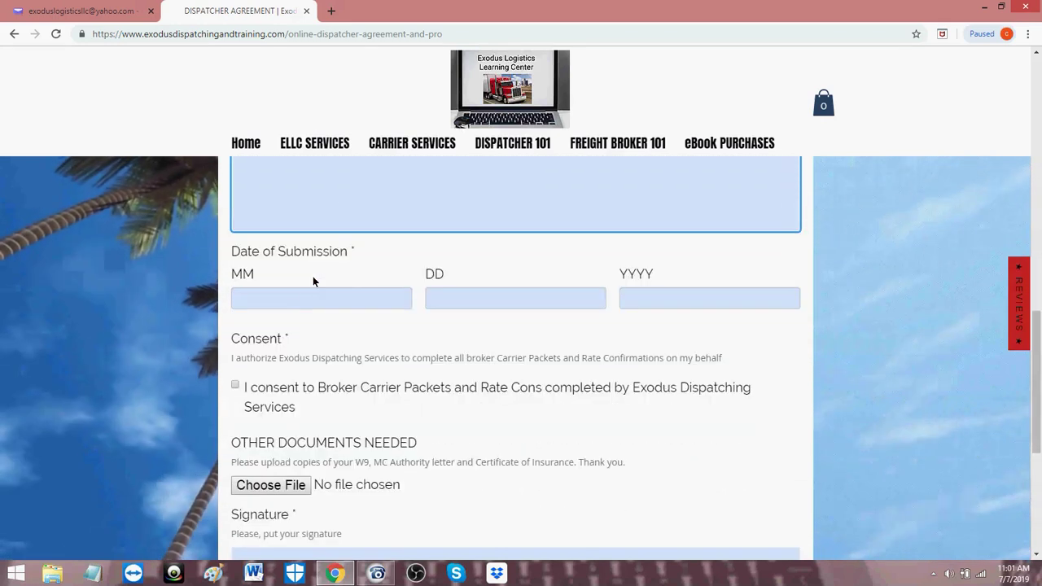
{"action": "left_click", "coordinate": [302, 303]}
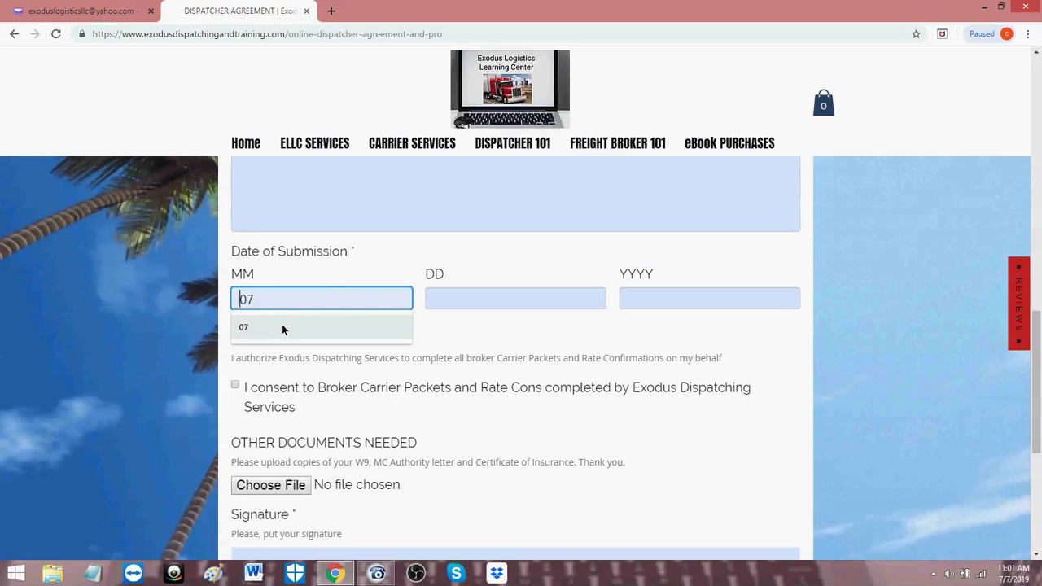
{"action": "left_click", "coordinate": [282, 324]}
{"action": "left_click", "coordinate": [453, 304]}
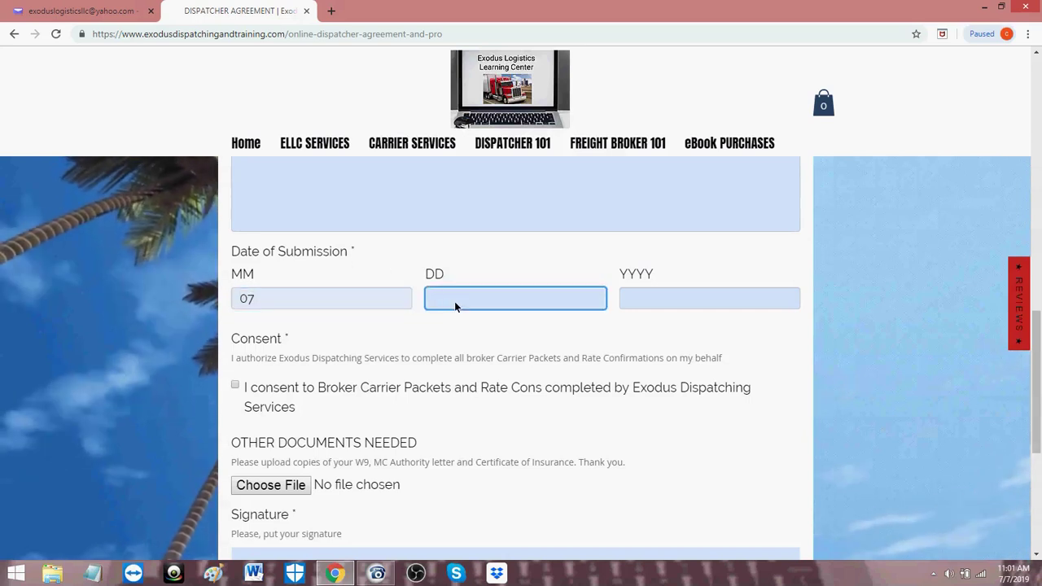
{"action": "type", "text": "07"}
{"action": "left_click", "coordinate": [642, 298]}
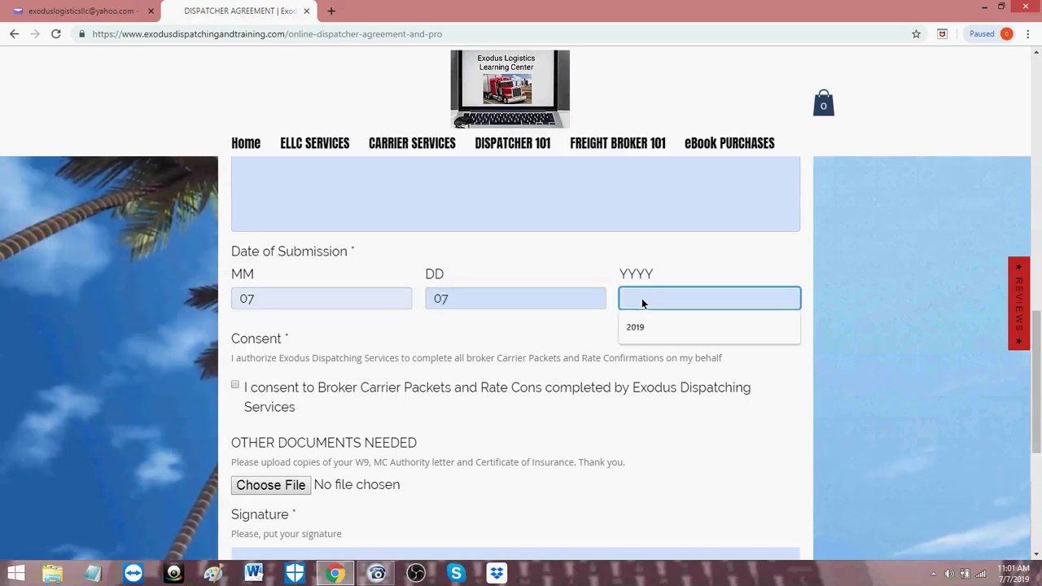
{"action": "type", "text": "2019"}
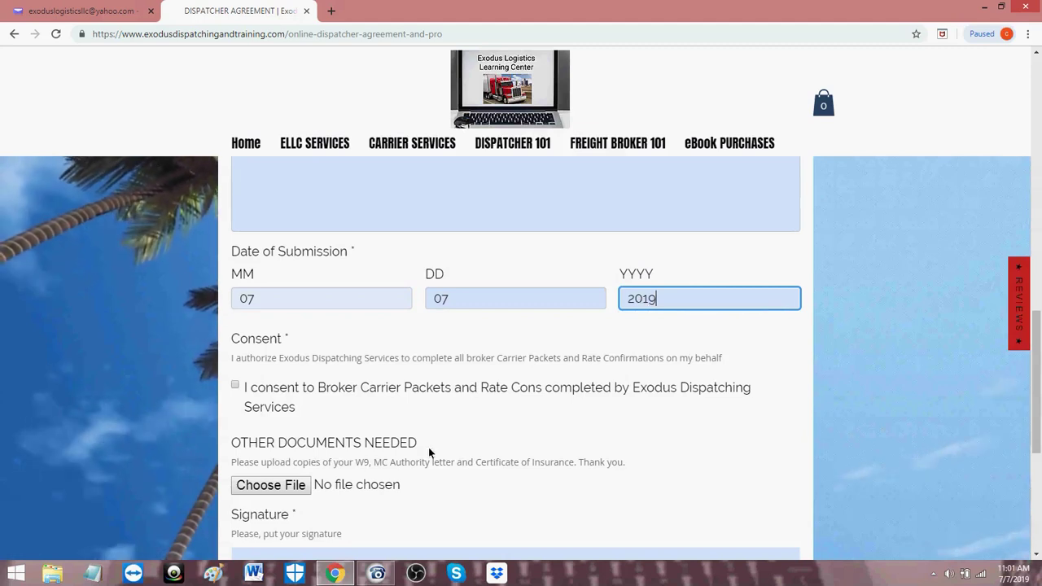
{"action": "left_click", "coordinate": [236, 386]}
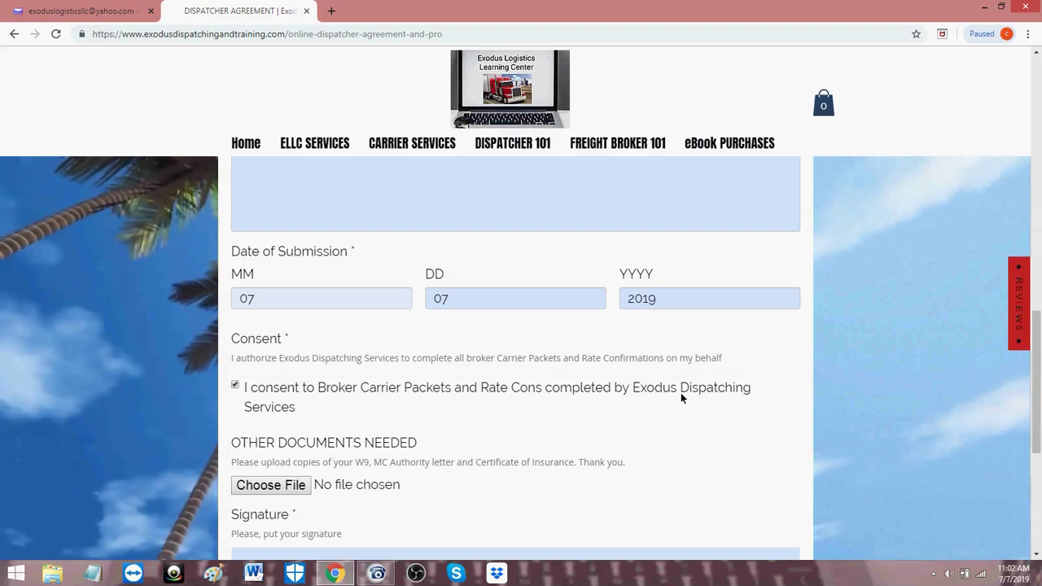
- Attach the file MC AUTHORITY.pdf under Other Documents Needed
{"action": "scroll", "coordinate": [563, 387], "scroll_direction": "down", "scroll_amount": 3}
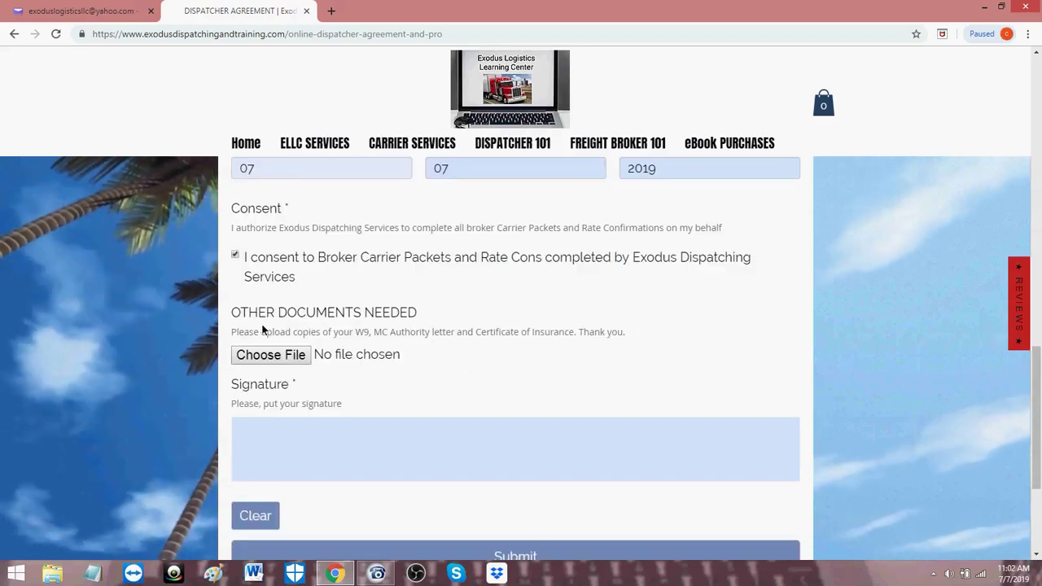
{"action": "left_click", "coordinate": [269, 355]}
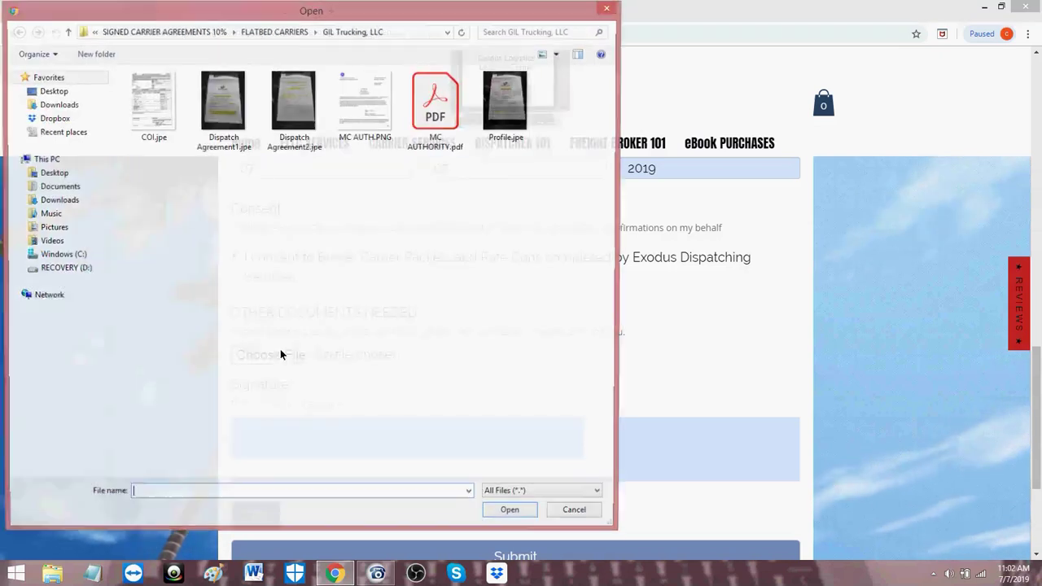
{"action": "left_click", "coordinate": [436, 114]}
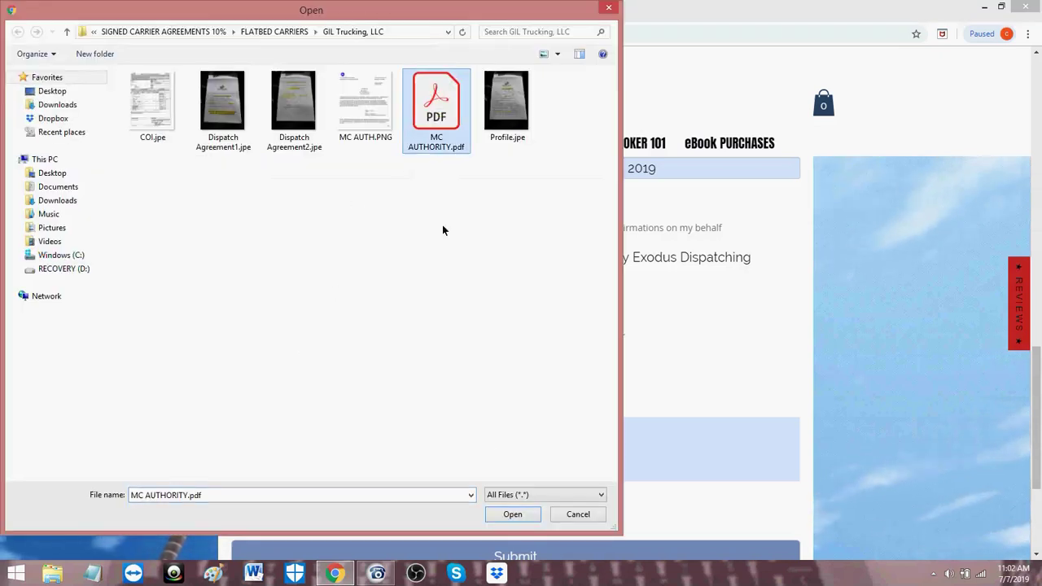
{"action": "left_click", "coordinate": [505, 518]}
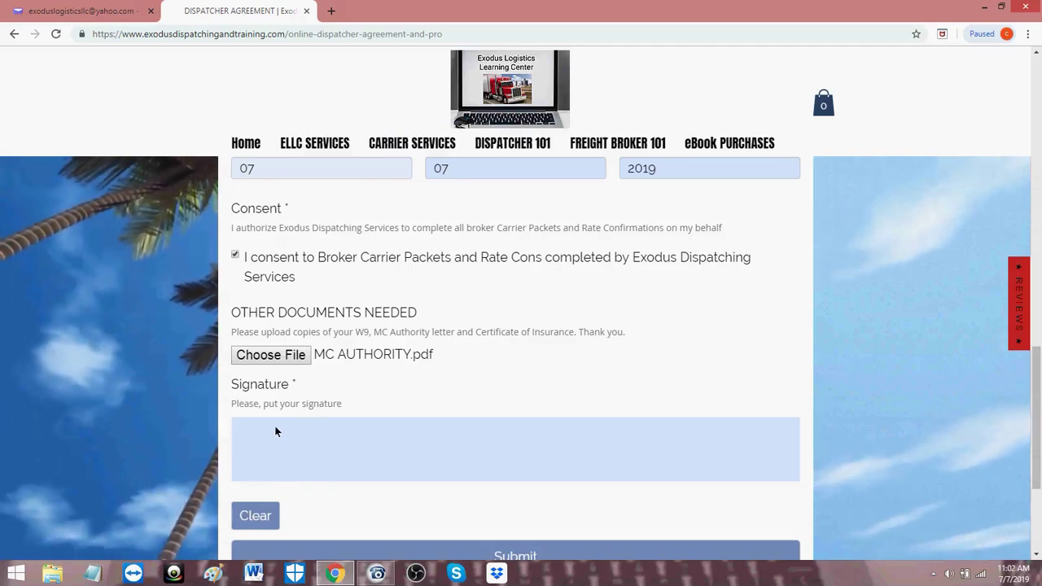
- Draw a freehand signature for XYZ Trucking in the signature field and submit the dispatcher agreement
{"action": "mouse_move", "coordinate": [283, 440]}
{"action": "left_mouse_down"}
{"action": "mouse_move", "coordinate": [295, 429]}
{"action": "mouse_move", "coordinate": [347, 447]}
{"action": "mouse_move", "coordinate": [307, 460]}
{"action": "left_mouse_up"}
{"action": "mouse_move", "coordinate": [351, 426]}
{"action": "left_mouse_down"}
{"action": "mouse_move", "coordinate": [392, 443]}
{"action": "mouse_move", "coordinate": [356, 471]}
{"action": "left_mouse_up"}
{"action": "mouse_move", "coordinate": [396, 438]}
{"action": "left_mouse_down"}
{"action": "mouse_move", "coordinate": [410, 434]}
{"action": "mouse_move", "coordinate": [395, 464]}
{"action": "mouse_move", "coordinate": [486, 469]}
{"action": "left_mouse_up"}
{"action": "left_click", "coordinate": [508, 440]}
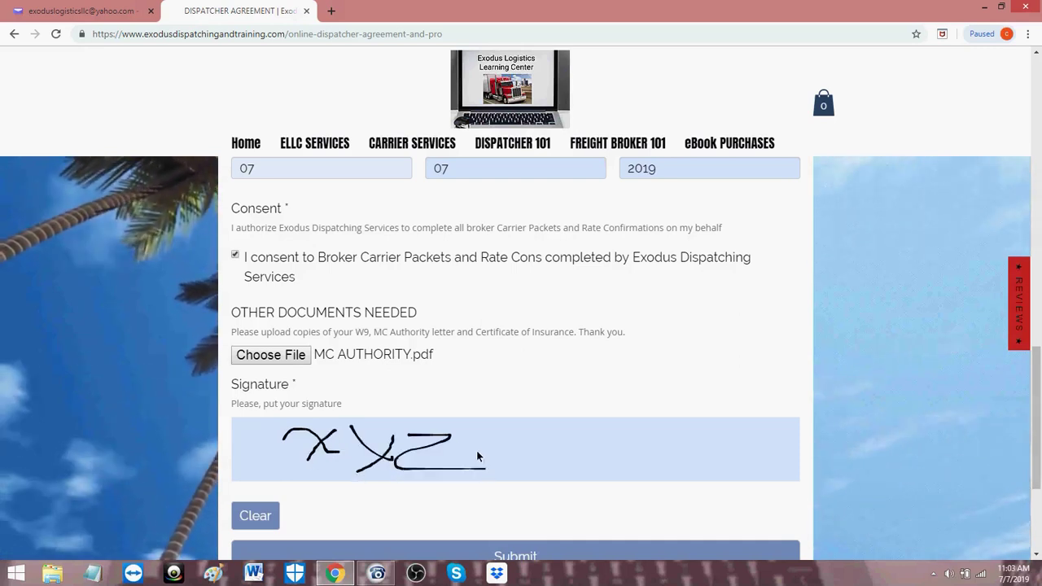
{"action": "mouse_move", "coordinate": [528, 434]}
{"action": "left_mouse_down"}
{"action": "mouse_move", "coordinate": [592, 421]}
{"action": "mouse_move", "coordinate": [560, 463]}
{"action": "mouse_move", "coordinate": [735, 453]}
{"action": "left_mouse_up"}
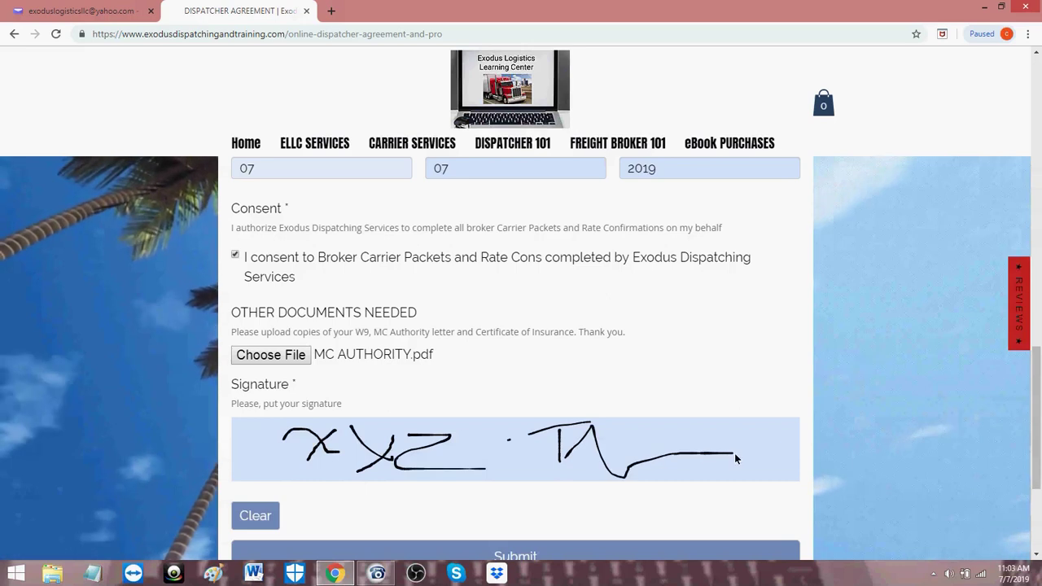
{"action": "scroll", "coordinate": [491, 448], "scroll_direction": "down", "scroll_amount": 2}
{"action": "left_click", "coordinate": [491, 439]}
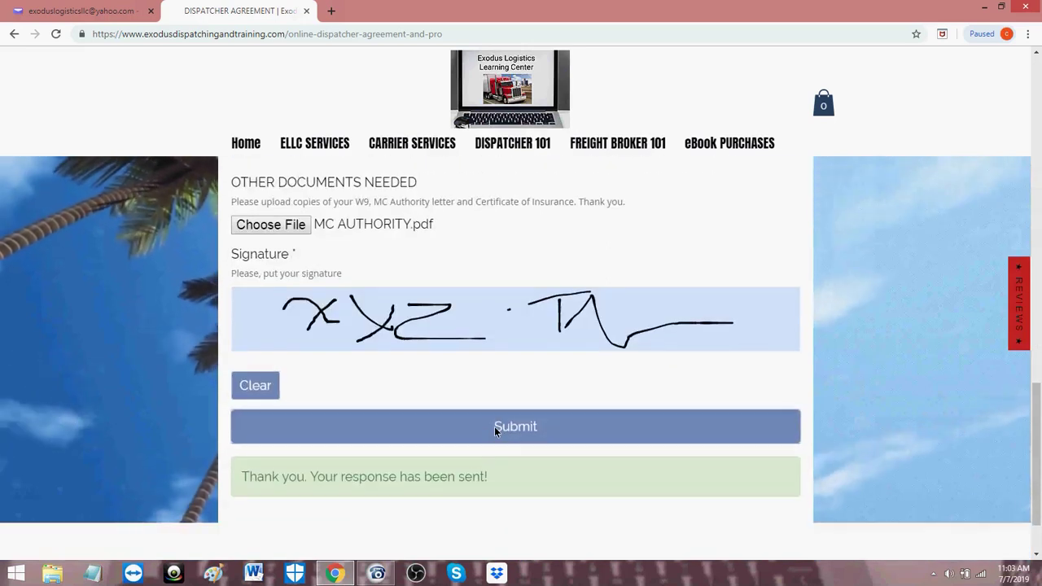
- Submit the signed dispatcher agreement and open the resulting EXODUS DISPATCHER AGREEMENT notification in the Yahoo Mail inbox
{"action": "left_click", "coordinate": [494, 427]}
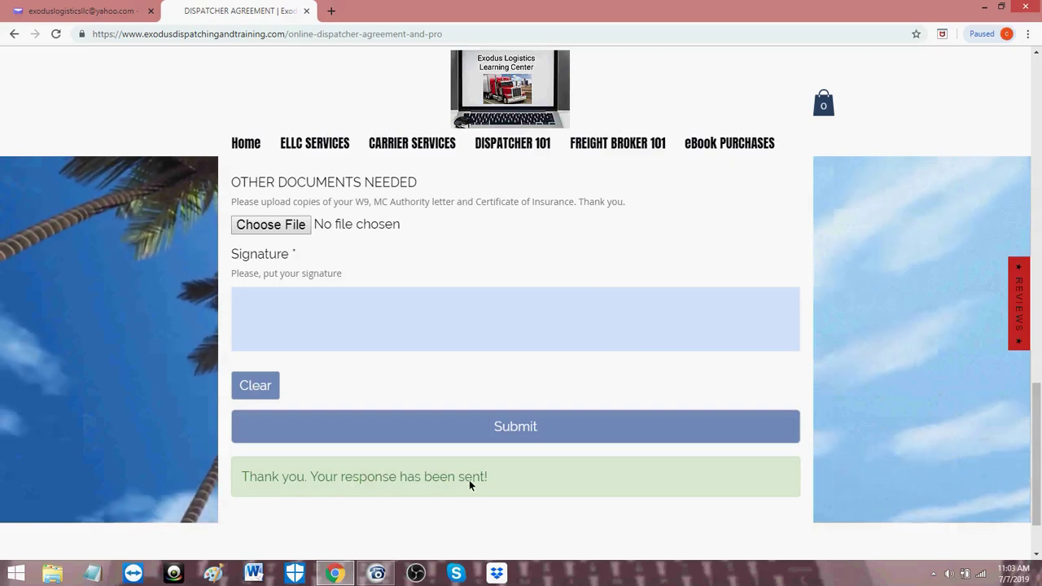
{"action": "left_click", "coordinate": [111, 17]}
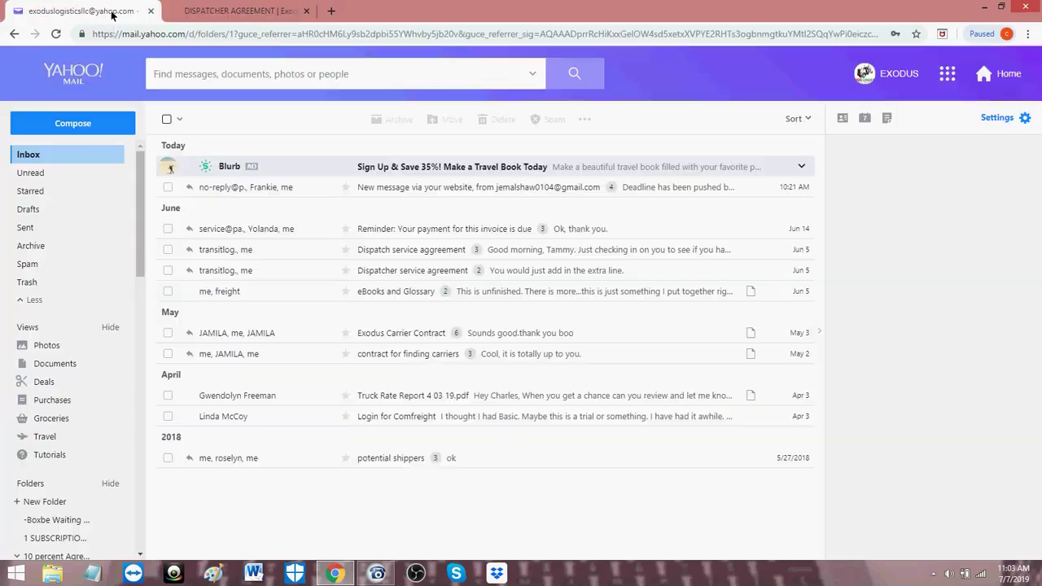
{"action": "left_click", "coordinate": [28, 156]}
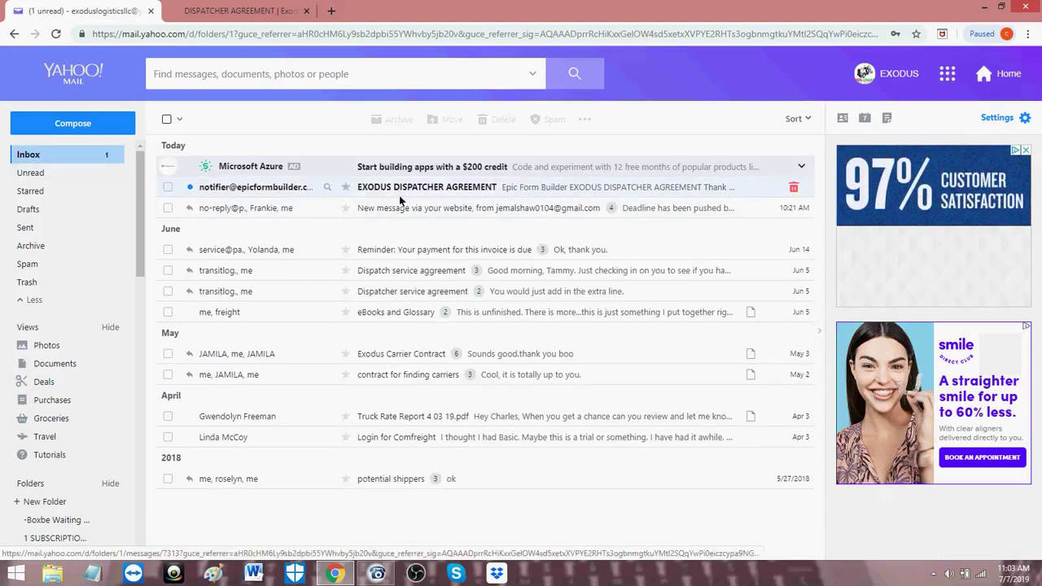
{"action": "left_click", "coordinate": [445, 189]}
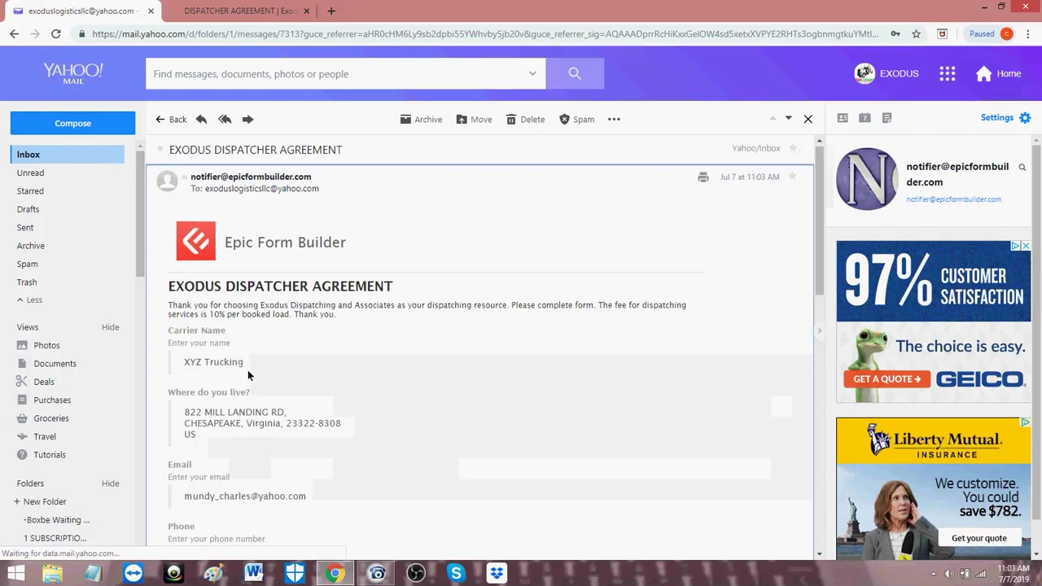
- Review the agreement email's carrier details, terms, submission date, consent, attached document and signature
{"action": "scroll", "coordinate": [236, 354], "scroll_direction": "down", "scroll_amount": 3}
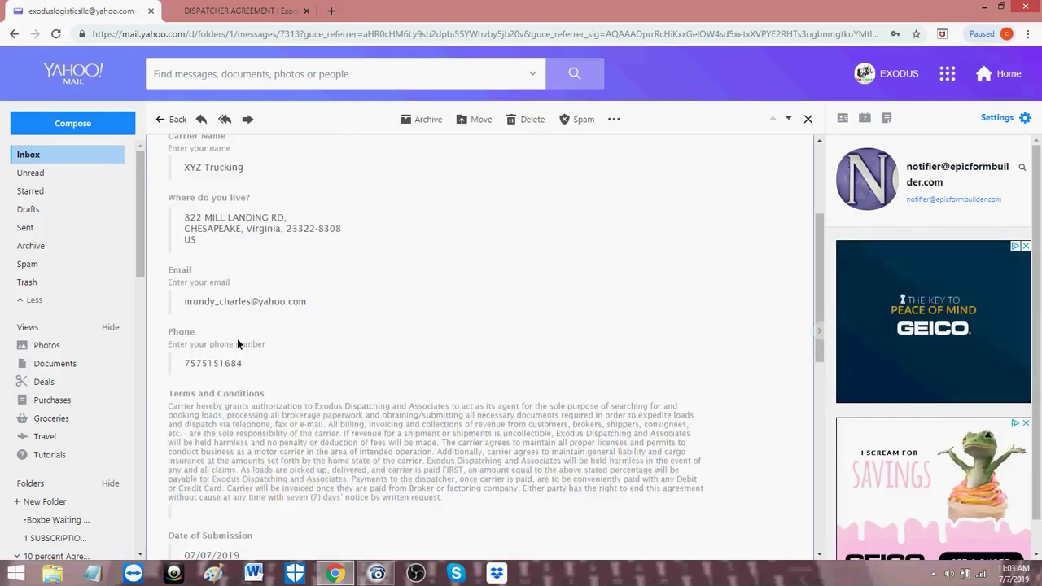
{"action": "scroll", "coordinate": [238, 346], "scroll_direction": "down", "scroll_amount": 2}
{"action": "scroll", "coordinate": [241, 352], "scroll_direction": "down", "scroll_amount": 2}
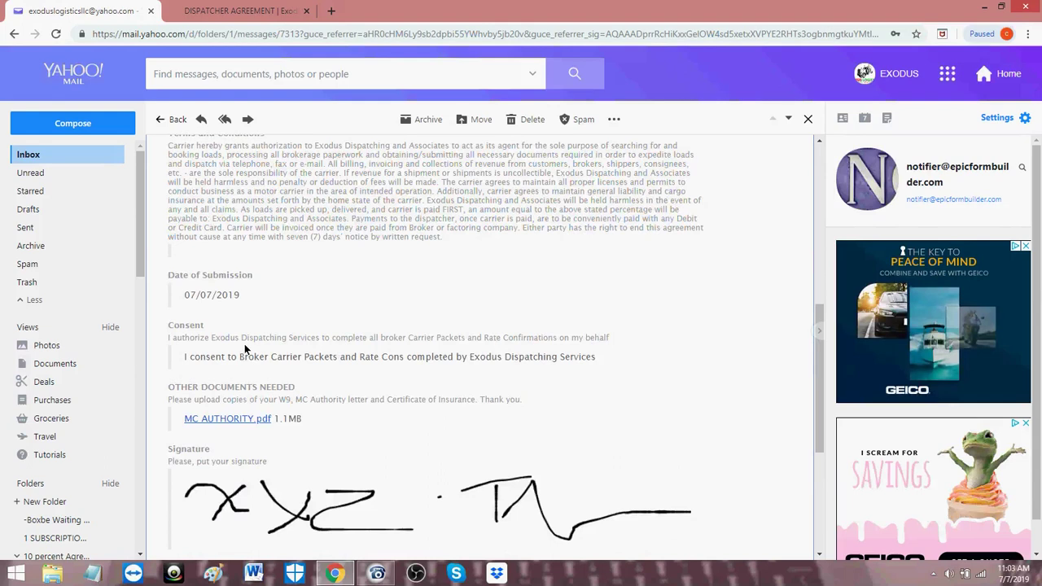
{"action": "scroll", "coordinate": [244, 350], "scroll_direction": "down", "scroll_amount": 2}
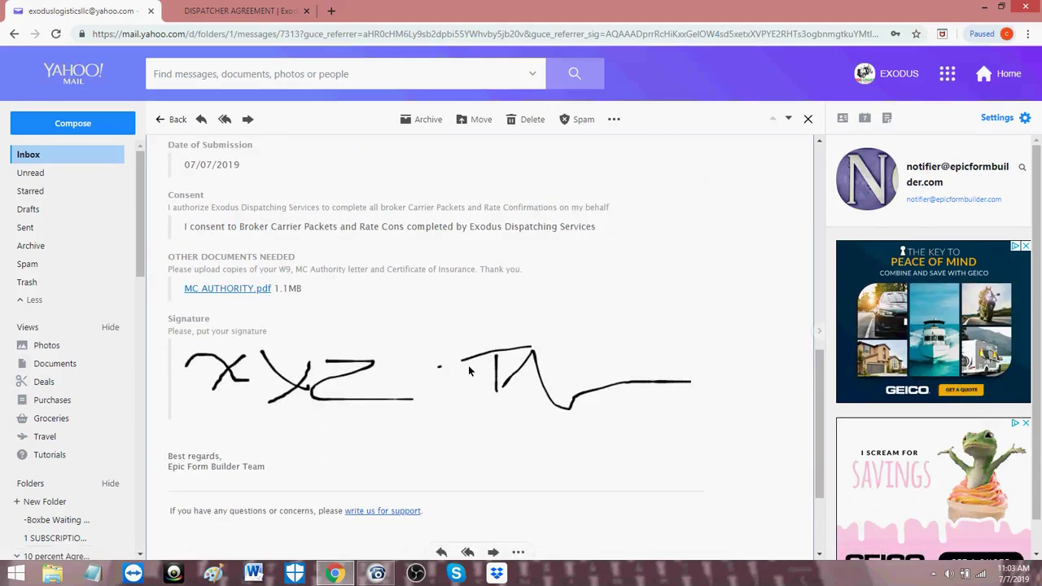
{"action": "scroll", "coordinate": [423, 361], "scroll_direction": "up", "scroll_amount": 3}
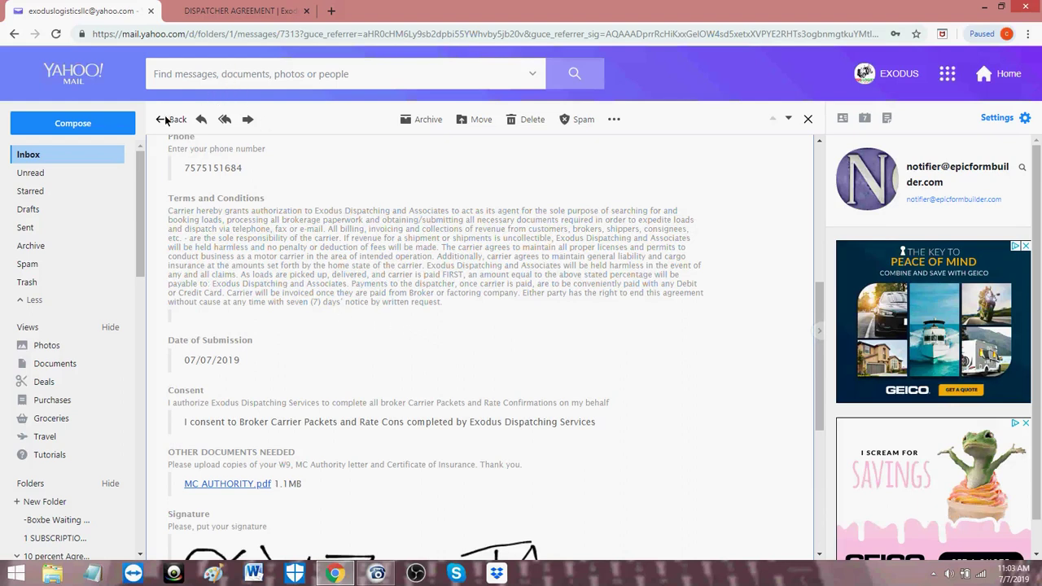
- Return to the Exodus website and open the Carrier Profile form under Carrier Services
{"action": "left_click", "coordinate": [210, 12]}
{"action": "mouse_move", "coordinate": [314, 143]}
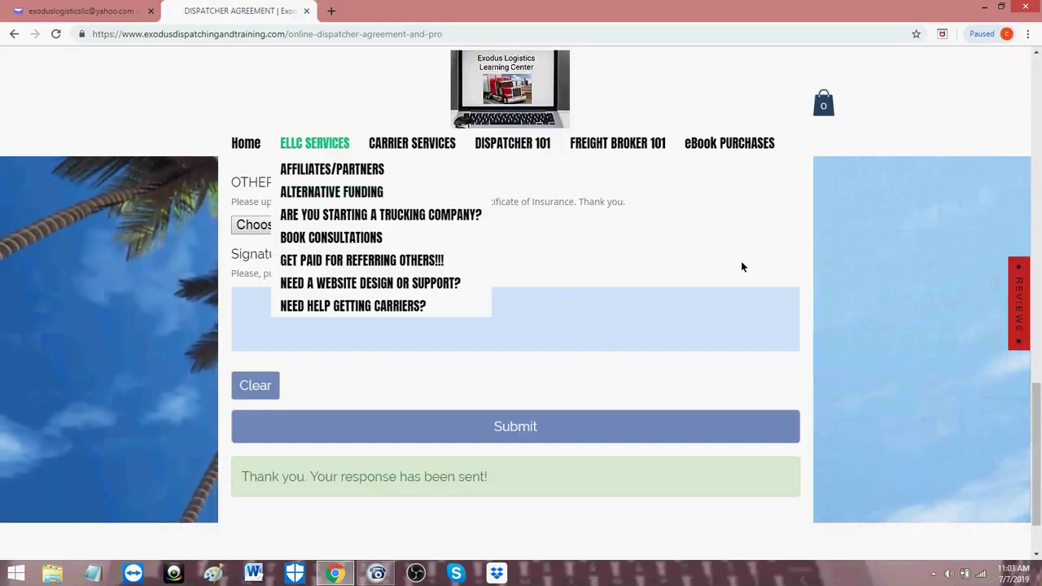
{"action": "scroll", "coordinate": [651, 257], "scroll_direction": "up", "scroll_amount": 3}
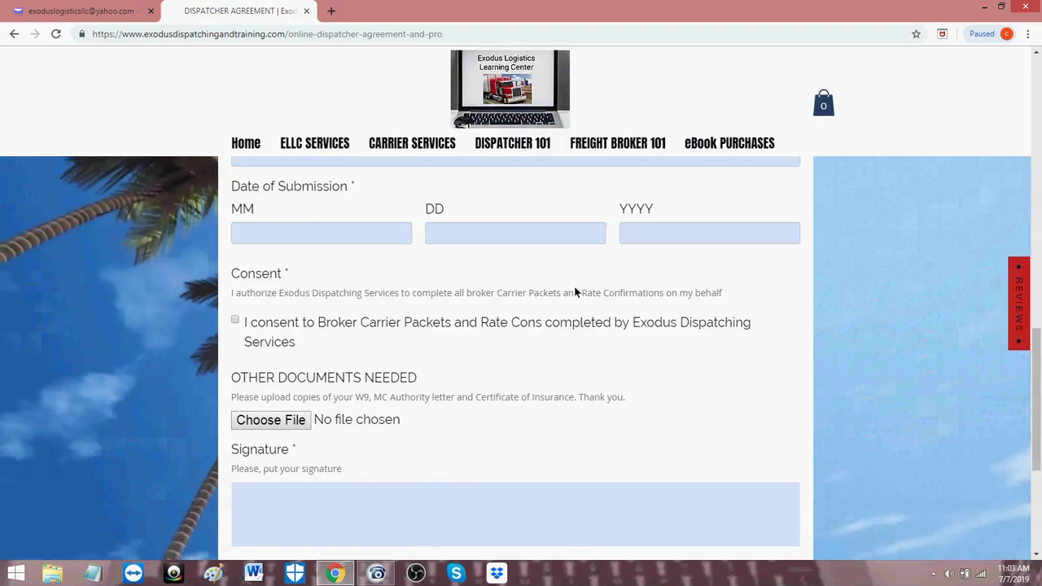
{"action": "scroll", "coordinate": [539, 302], "scroll_direction": "up", "scroll_amount": 6}
{"action": "mouse_move", "coordinate": [402, 147]}
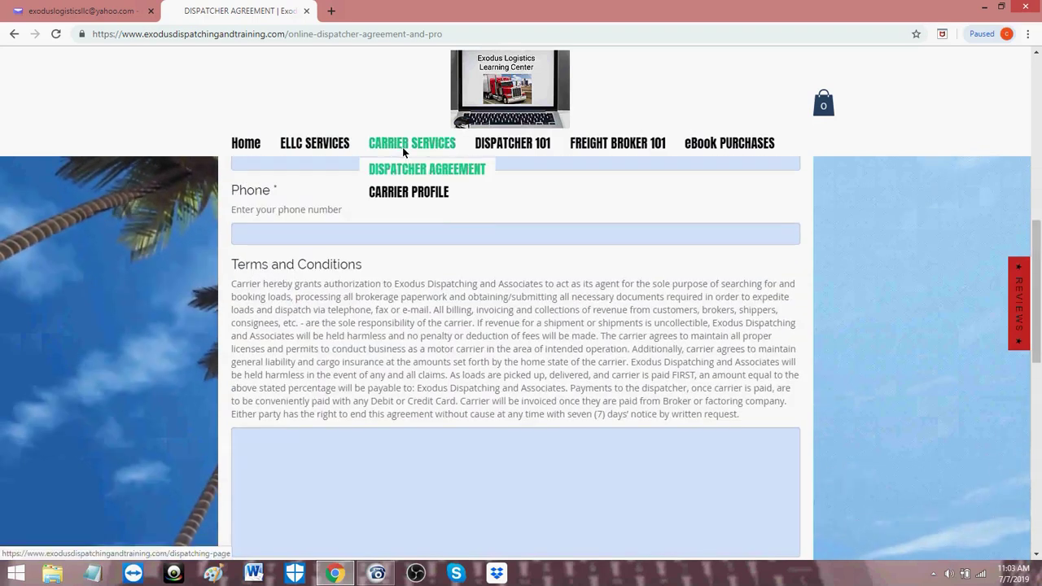
{"action": "left_click", "coordinate": [395, 193]}
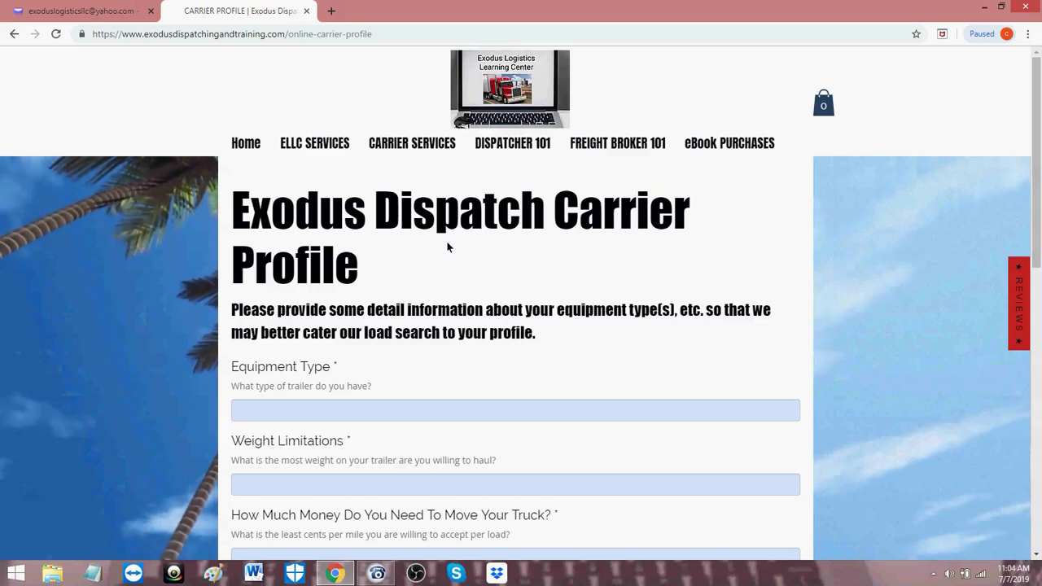
- Look over the carrier profile form and set the equipment type to 53 foot van
{"action": "scroll", "coordinate": [389, 261], "scroll_direction": "down", "scroll_amount": 1}
{"action": "scroll", "coordinate": [409, 263], "scroll_direction": "down", "scroll_amount": 8}
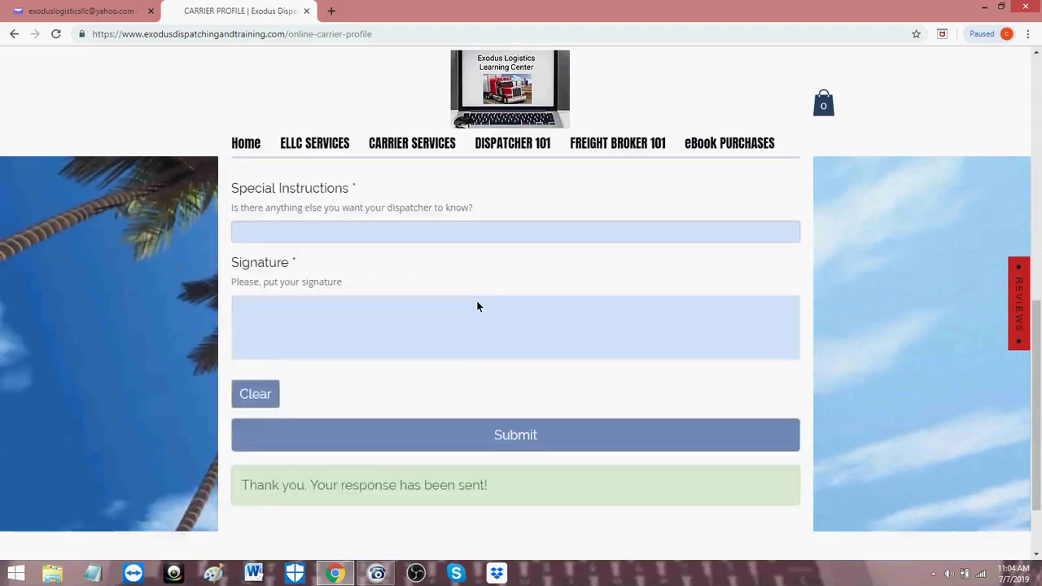
{"action": "scroll", "coordinate": [476, 360], "scroll_direction": "up", "scroll_amount": 5}
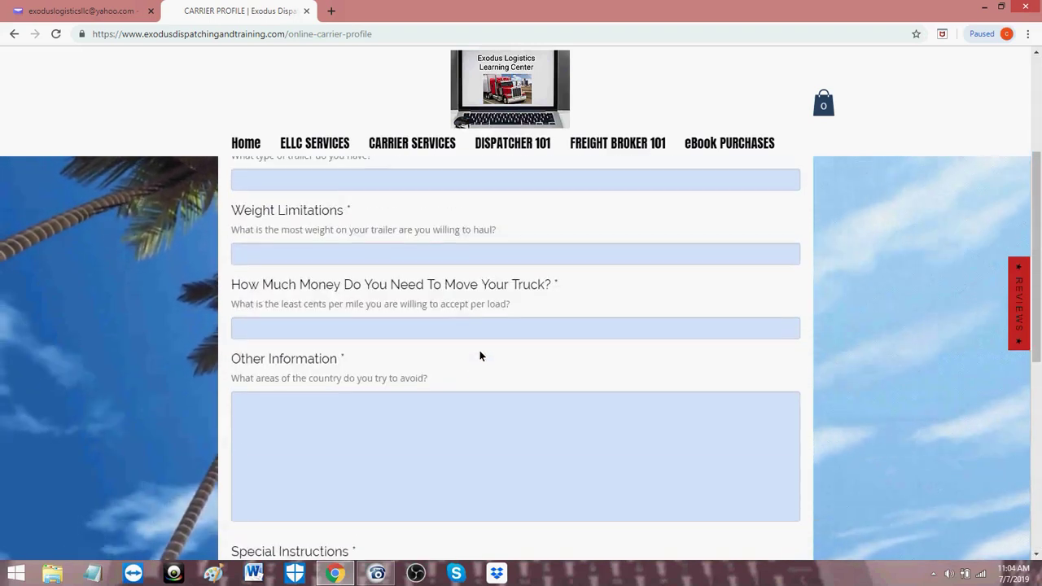
{"action": "scroll", "coordinate": [481, 354], "scroll_direction": "up", "scroll_amount": 1}
{"action": "scroll", "coordinate": [481, 355], "scroll_direction": "up", "scroll_amount": 2}
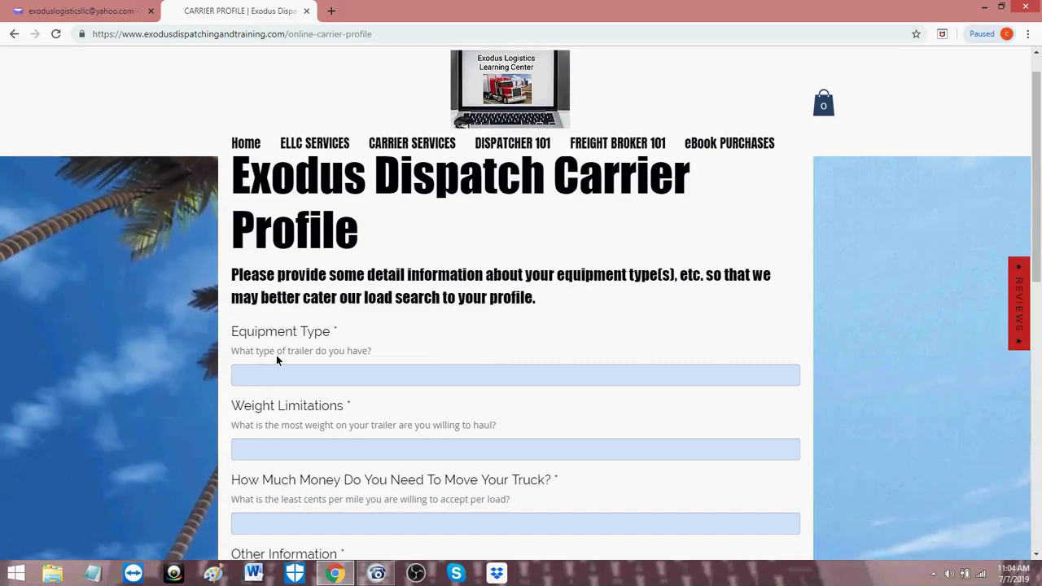
{"action": "left_click", "coordinate": [296, 374]}
{"action": "left_click", "coordinate": [274, 402]}
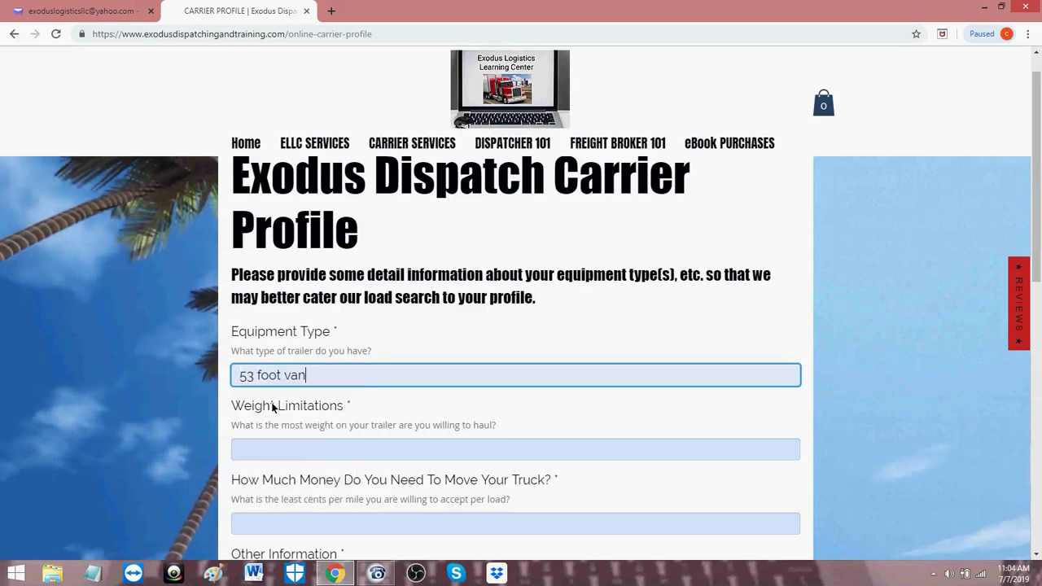
- Set the weight limitation to 40000 and the least acceptable rate per load to 2.00 per mile
{"action": "scroll", "coordinate": [317, 389], "scroll_direction": "down", "scroll_amount": 2}
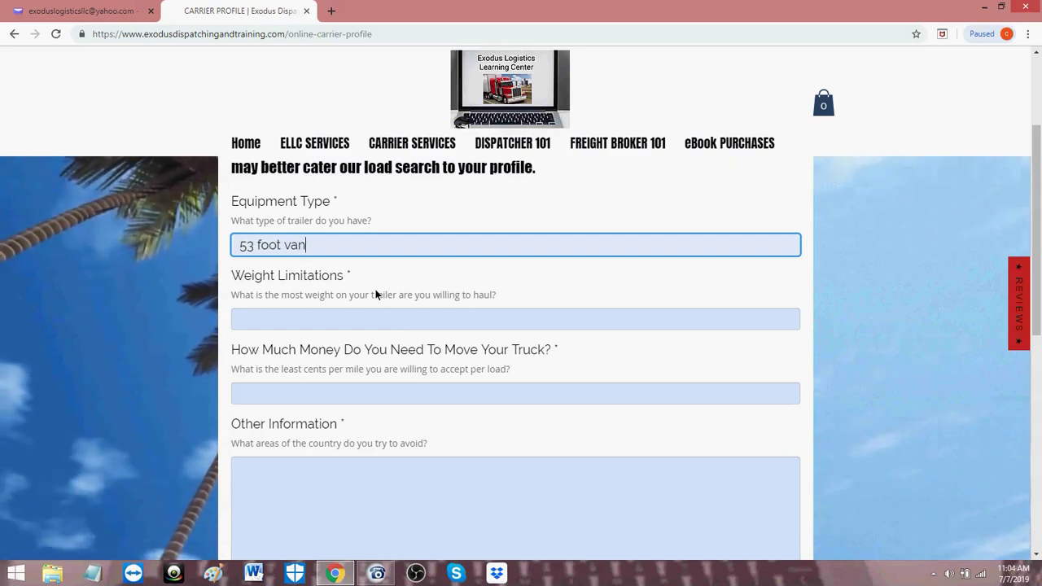
{"action": "left_click", "coordinate": [354, 319]}
{"action": "left_click", "coordinate": [277, 343]}
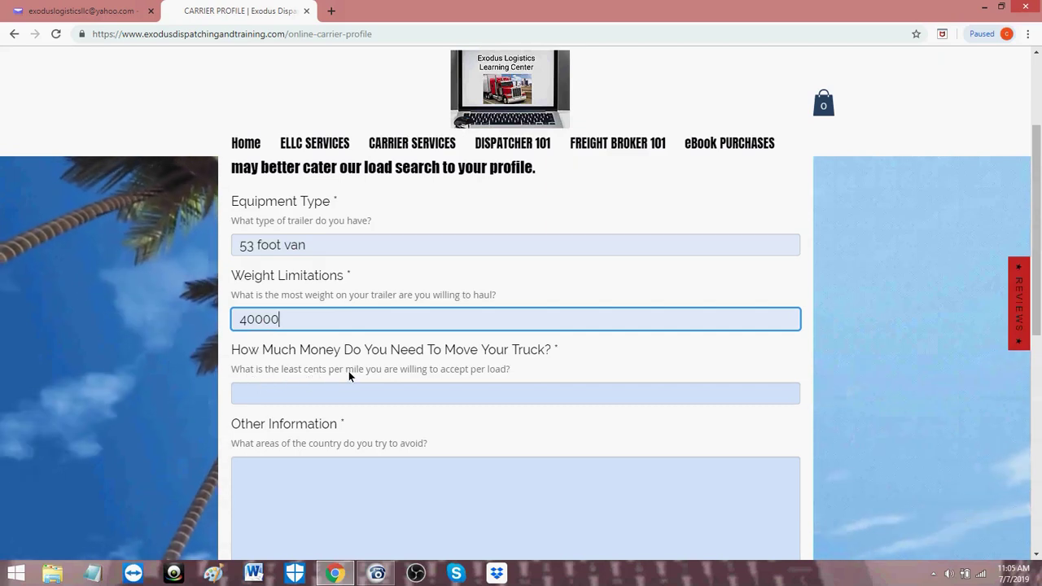
{"action": "left_click", "coordinate": [381, 397]}
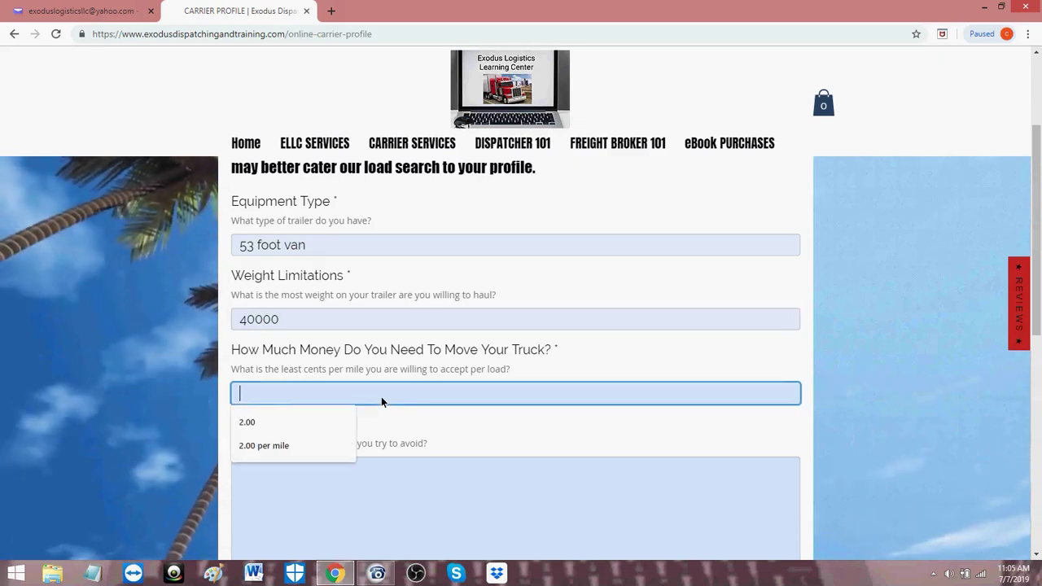
{"action": "left_click", "coordinate": [269, 444]}
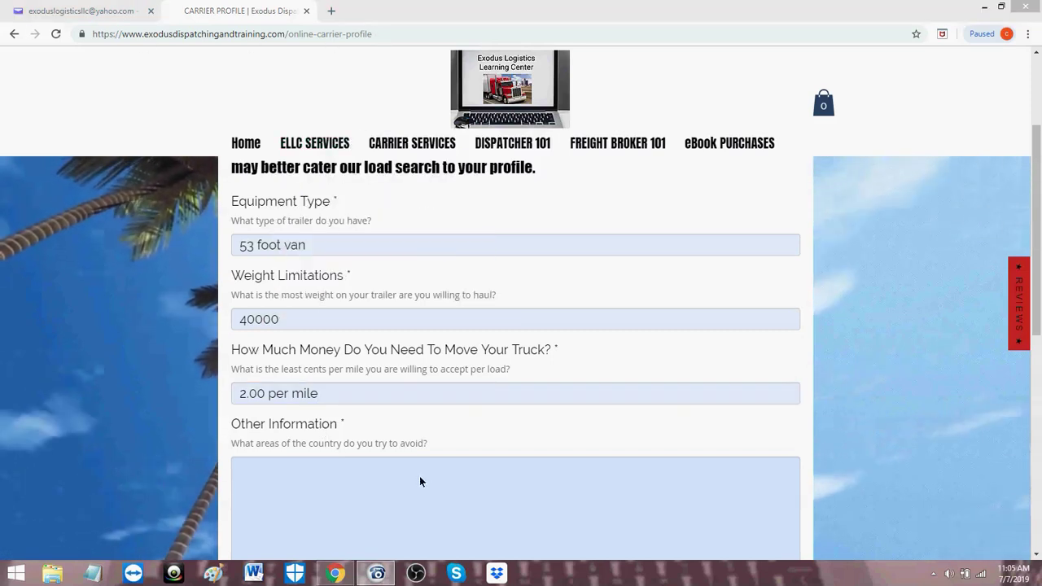
- Enter "NY because of tolls, and mountains area" as the areas of the country to avoid under Other Information
{"action": "left_click", "coordinate": [456, 440]}
{"action": "scroll", "coordinate": [456, 430], "scroll_direction": "down", "scroll_amount": 2}
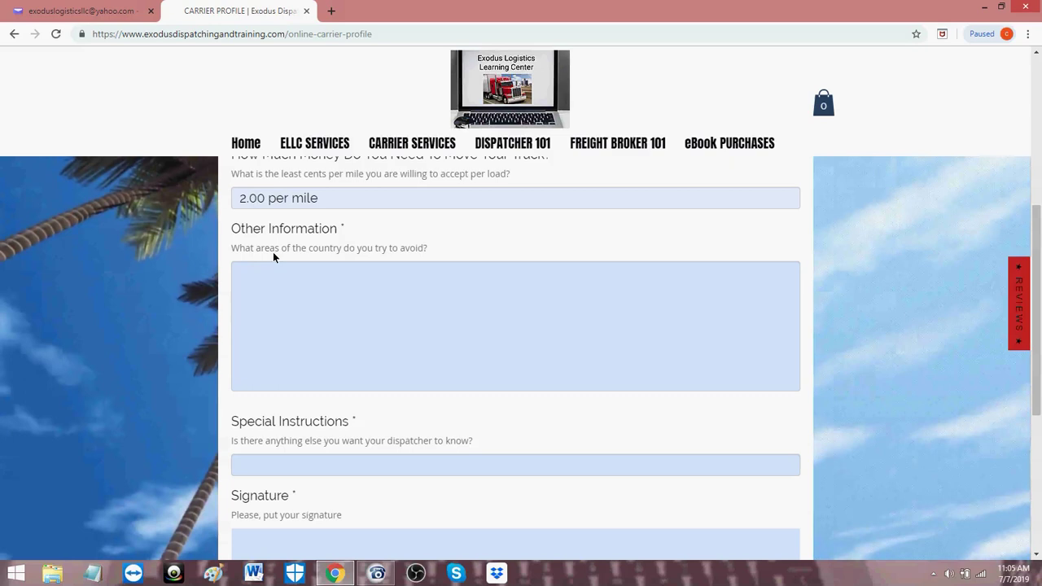
{"action": "left_click", "coordinate": [379, 279]}
{"action": "type", "text": "N"}
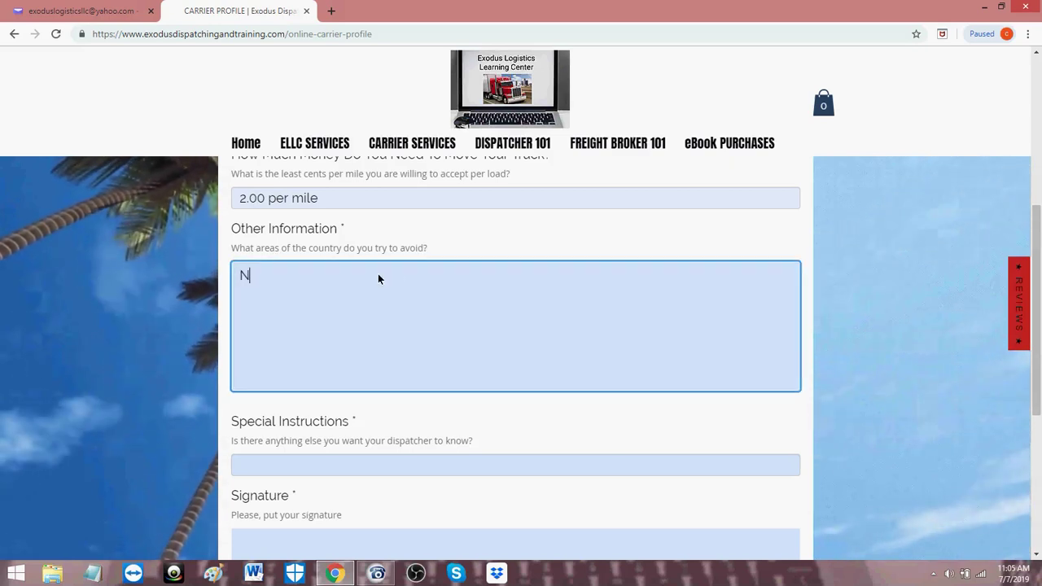
{"action": "type", "text": "Y becau"}
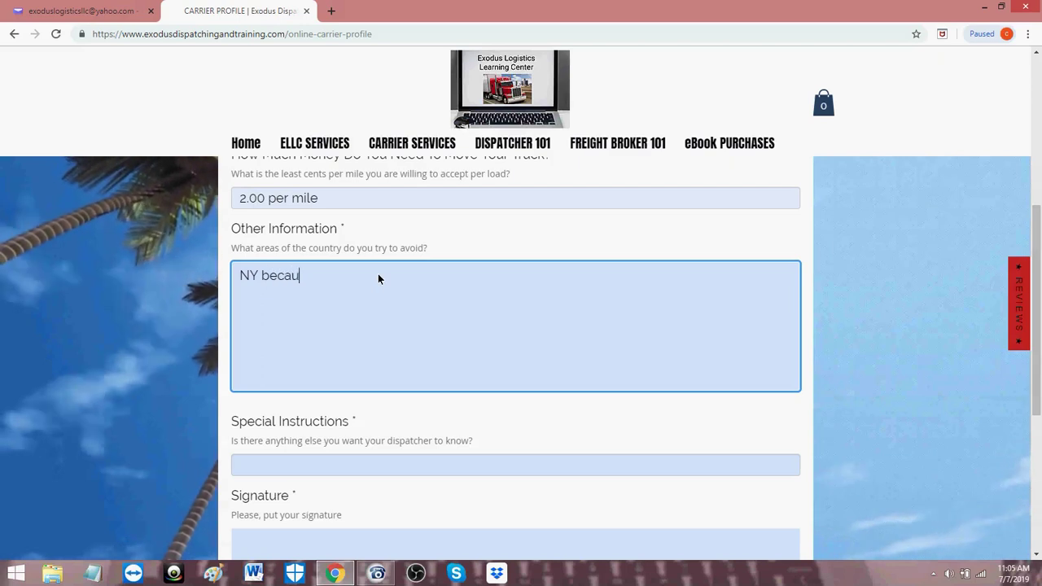
{"action": "type", "text": "se of toll"}
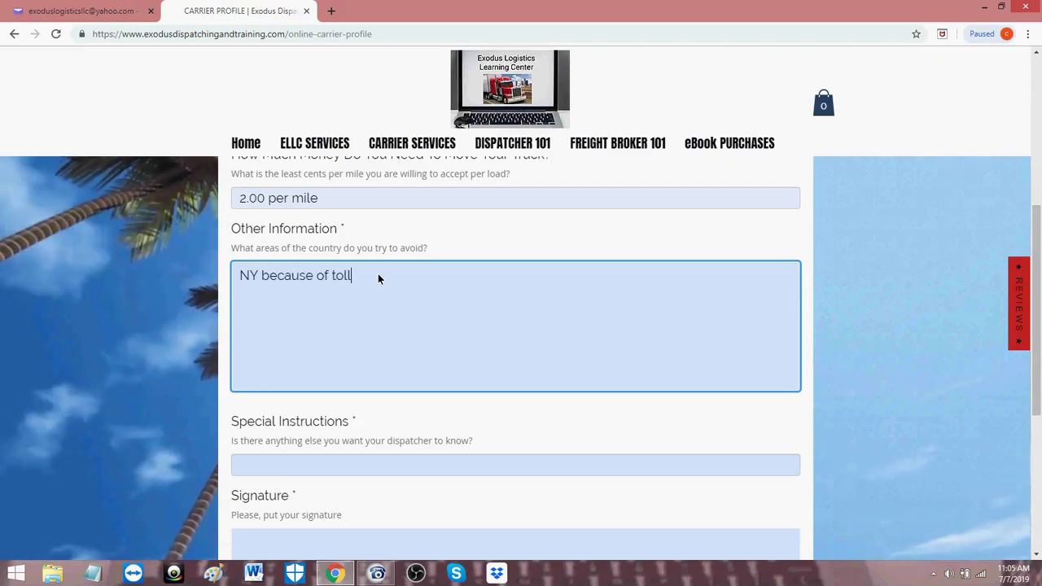
{"action": "type", "text": "s, "}
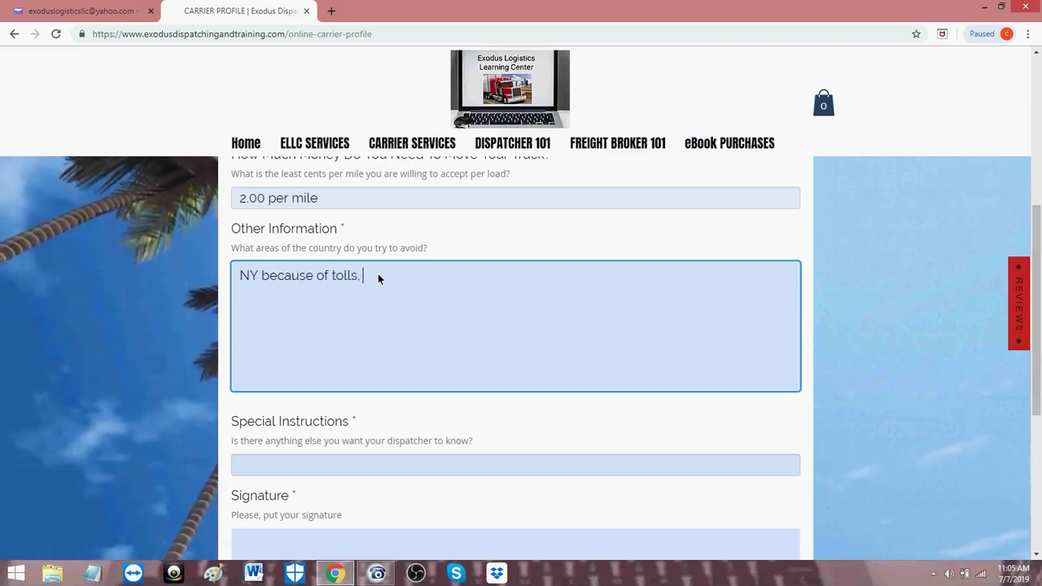
{"action": "type", "text": "and mo"}
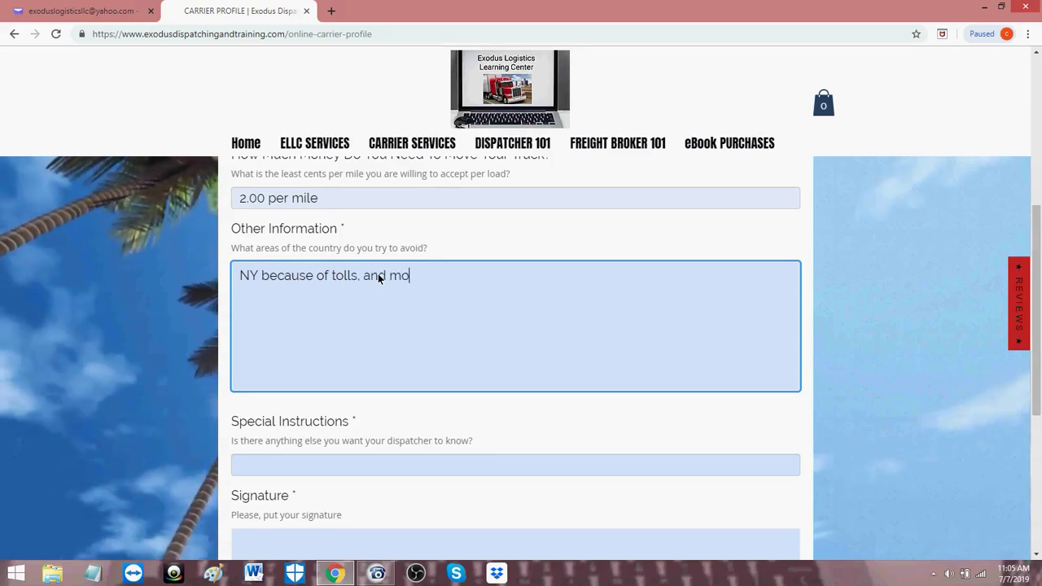
{"action": "type", "text": "untains"}
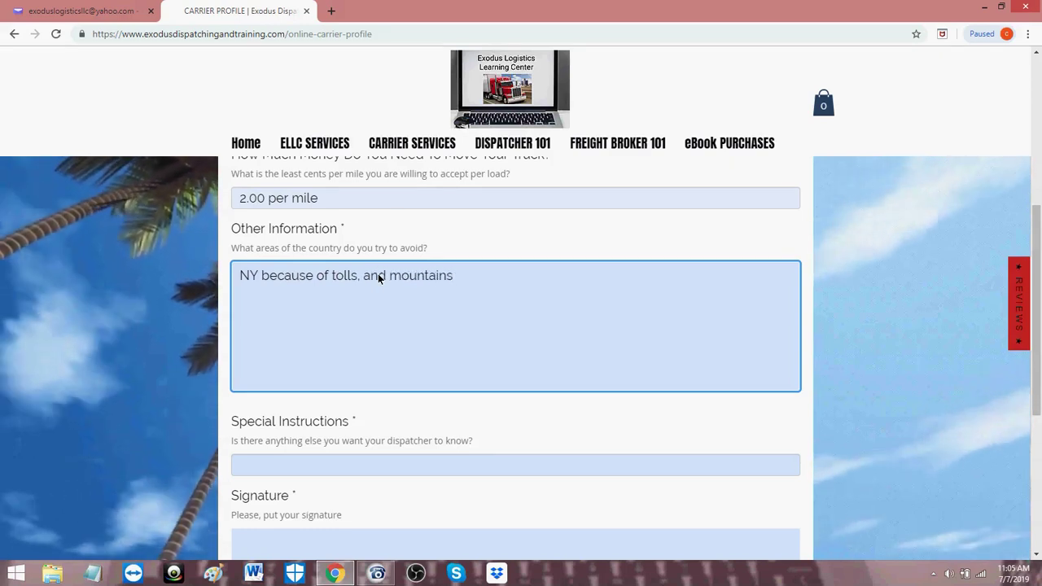
{"action": "type", "text": " a"}
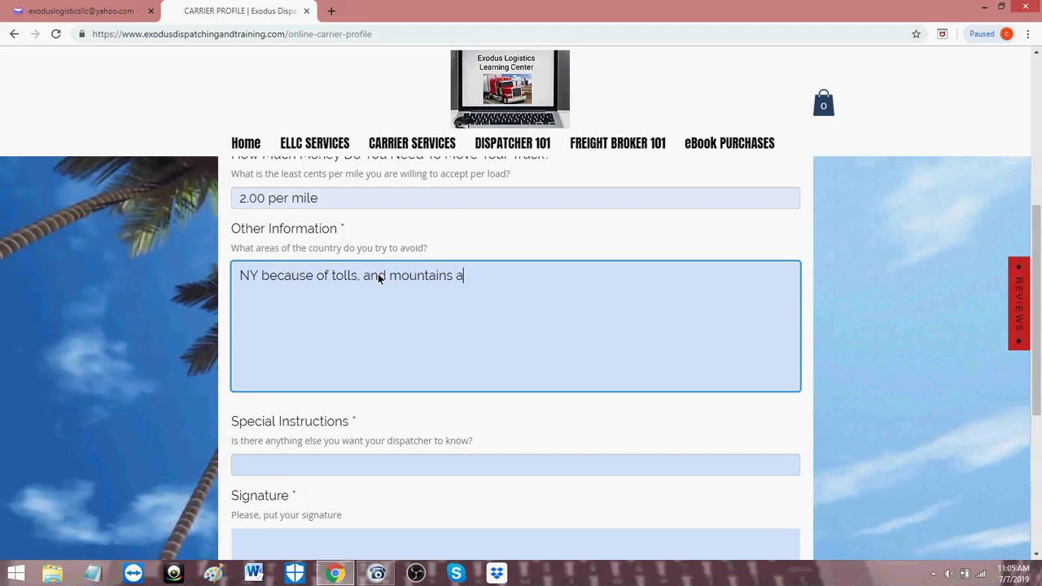
{"action": "type", "text": "rea"}
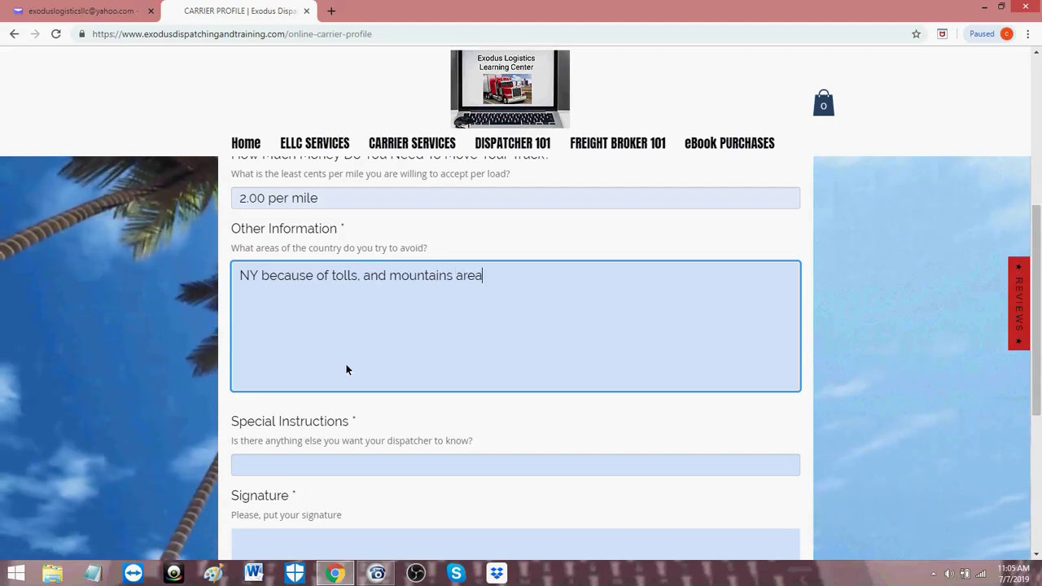
- Enter "weekends off" as the special instructions for the dispatcher
{"action": "scroll", "coordinate": [350, 348], "scroll_direction": "down", "scroll_amount": 1}
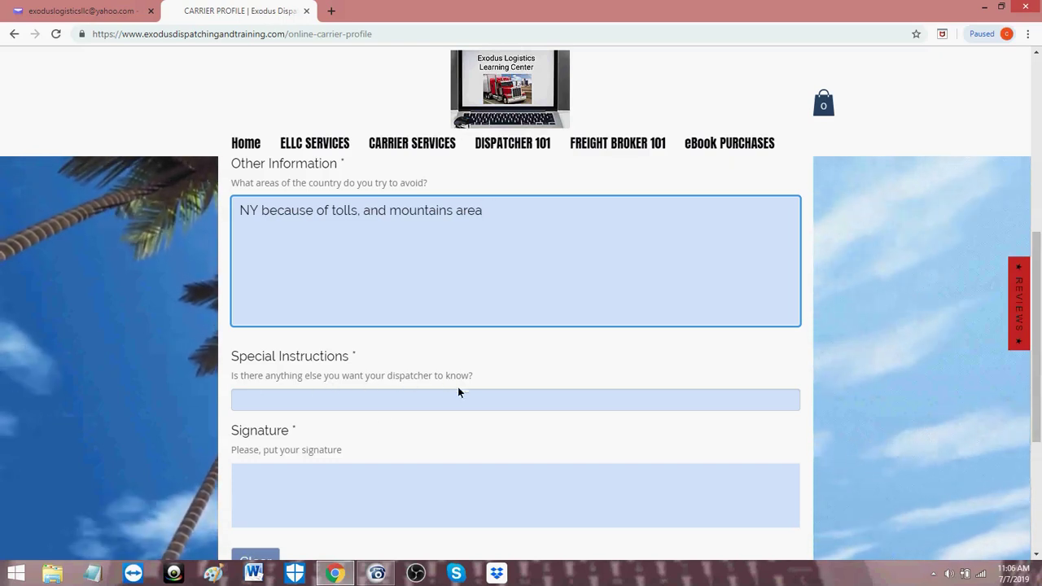
{"action": "left_click", "coordinate": [376, 408]}
{"action": "left_click", "coordinate": [256, 426]}
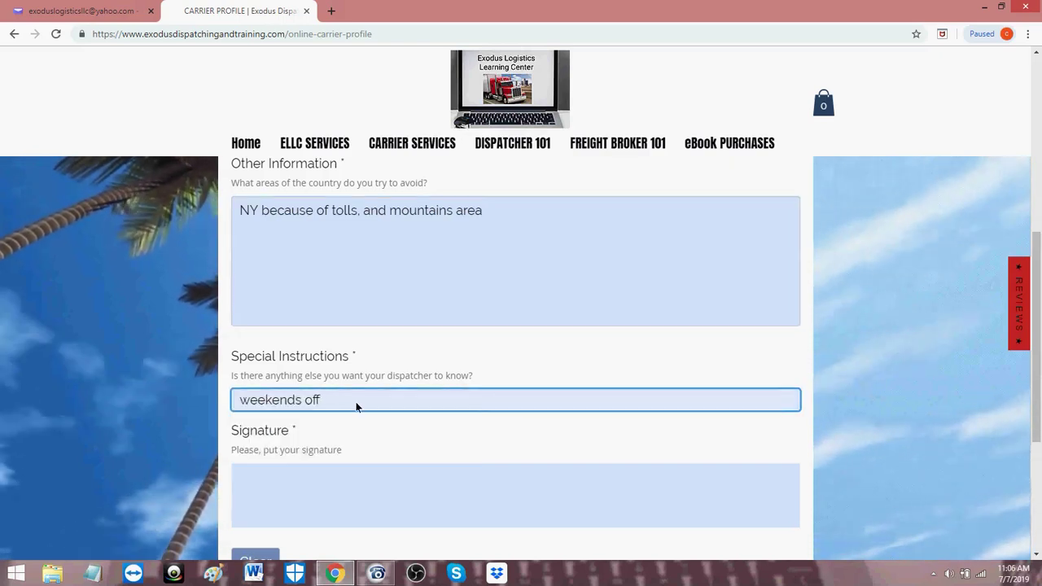
- Draw the letters XYZ freehand in the carrier profile's signature field
{"action": "scroll", "coordinate": [356, 406], "scroll_direction": "down", "scroll_amount": 2}
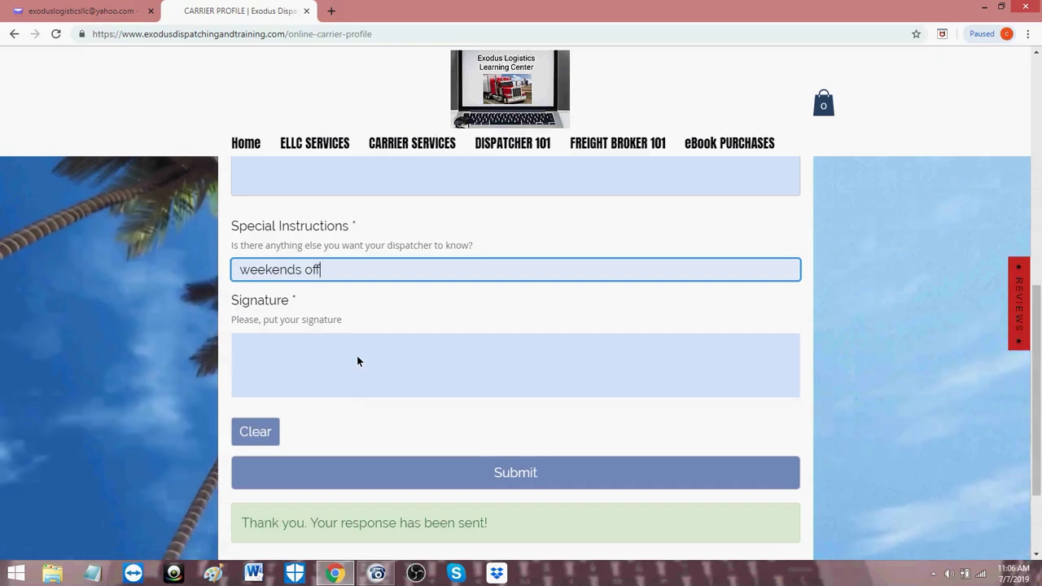
{"action": "left_click_drag", "start_coordinate": [301, 355], "coordinate": [358, 386]}
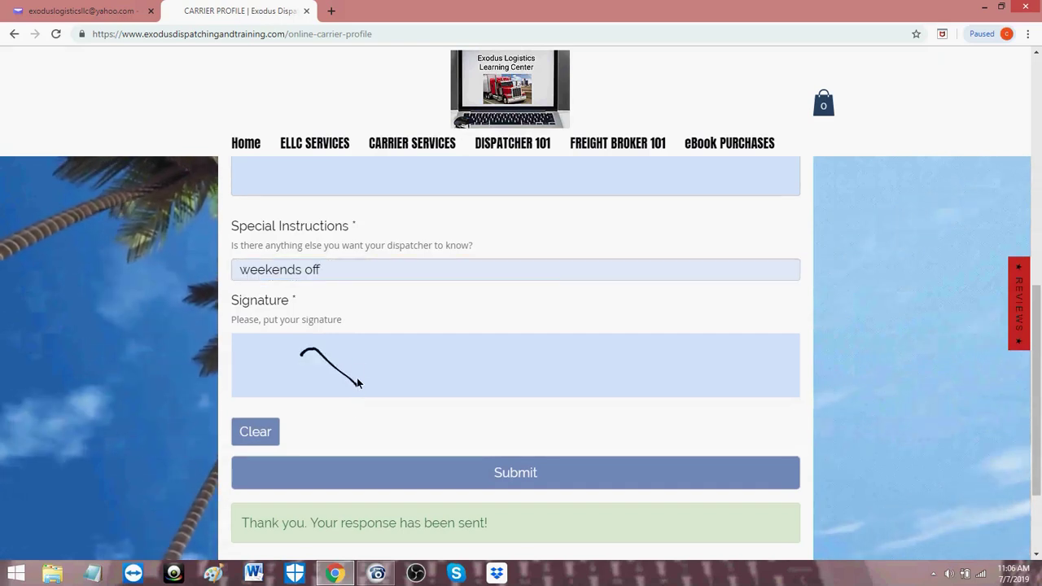
{"action": "left_click_drag", "start_coordinate": [362, 348], "coordinate": [320, 381]}
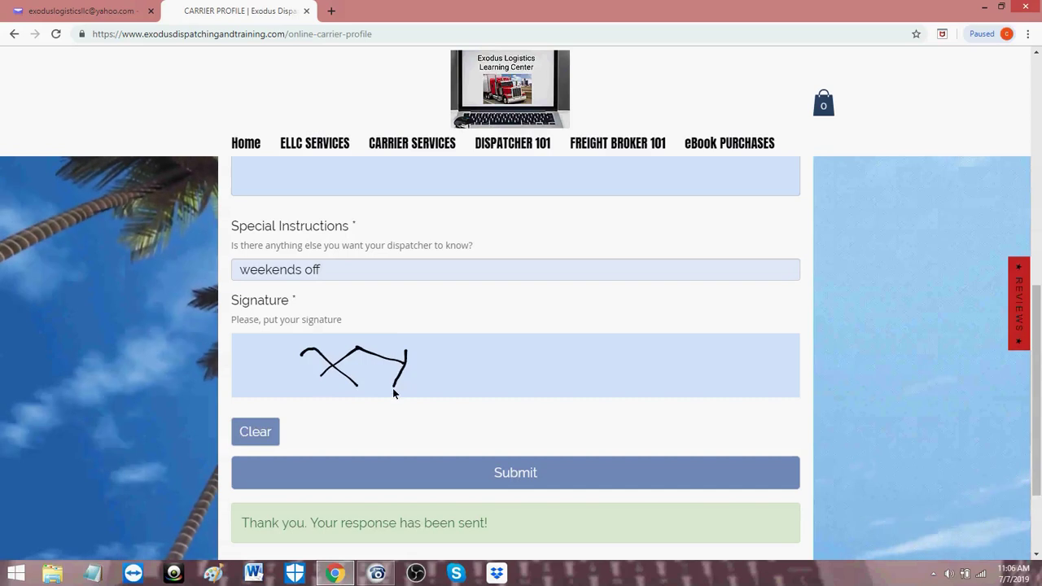
{"action": "left_click_drag", "start_coordinate": [444, 353], "coordinate": [469, 383]}
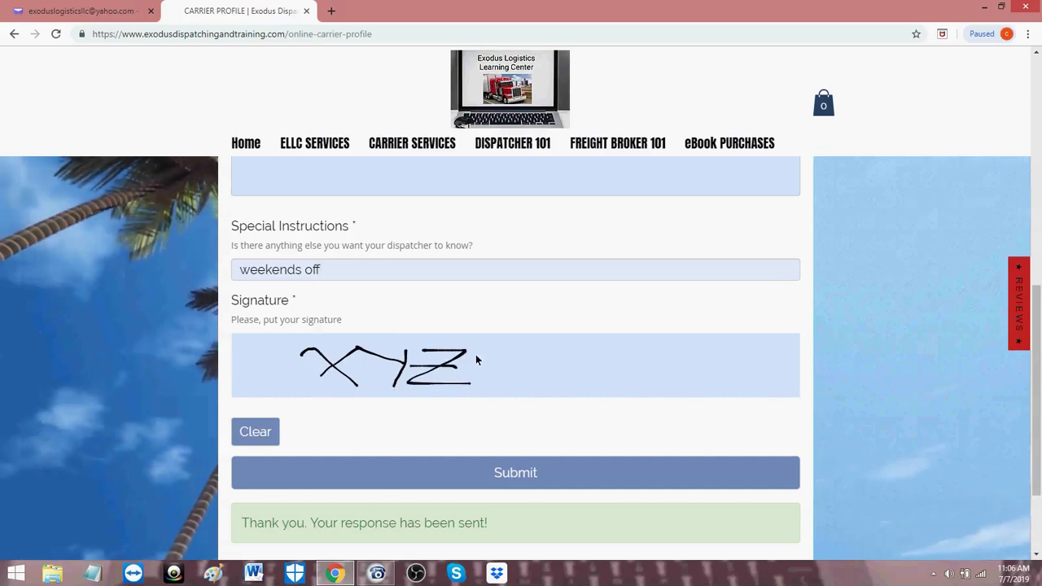
- Finish the freehand signature with a "Tr" and trailing line beside XYZ, and submit the carrier profile form
{"action": "left_click_drag", "start_coordinate": [526, 383], "coordinate": [618, 364]}
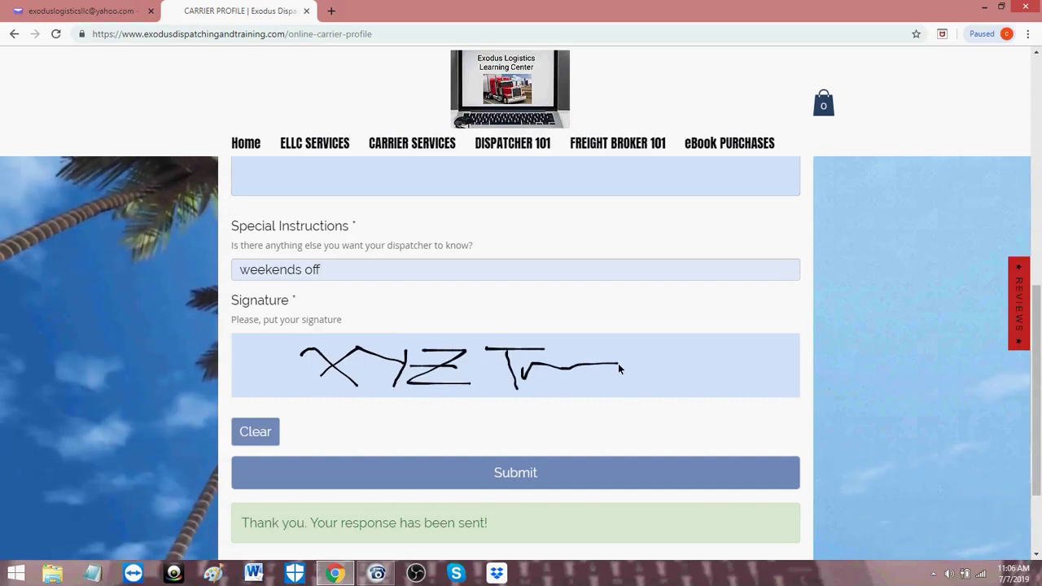
{"action": "left_click", "coordinate": [486, 469]}
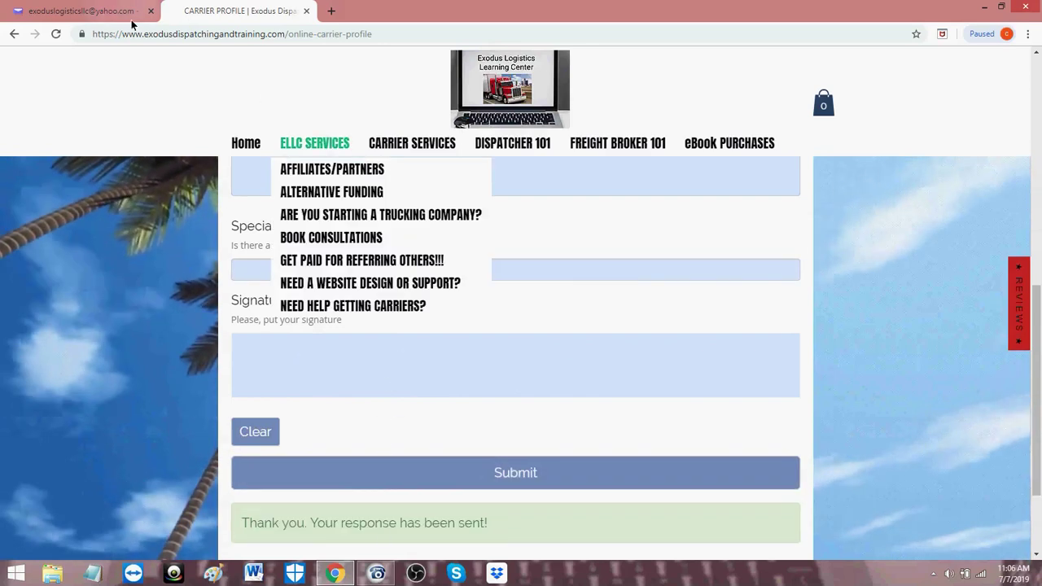
- Switch to Yahoo Mail and open the "CARRIER PROFILE form response received" message from the inbox
{"action": "left_click", "coordinate": [82, 11]}
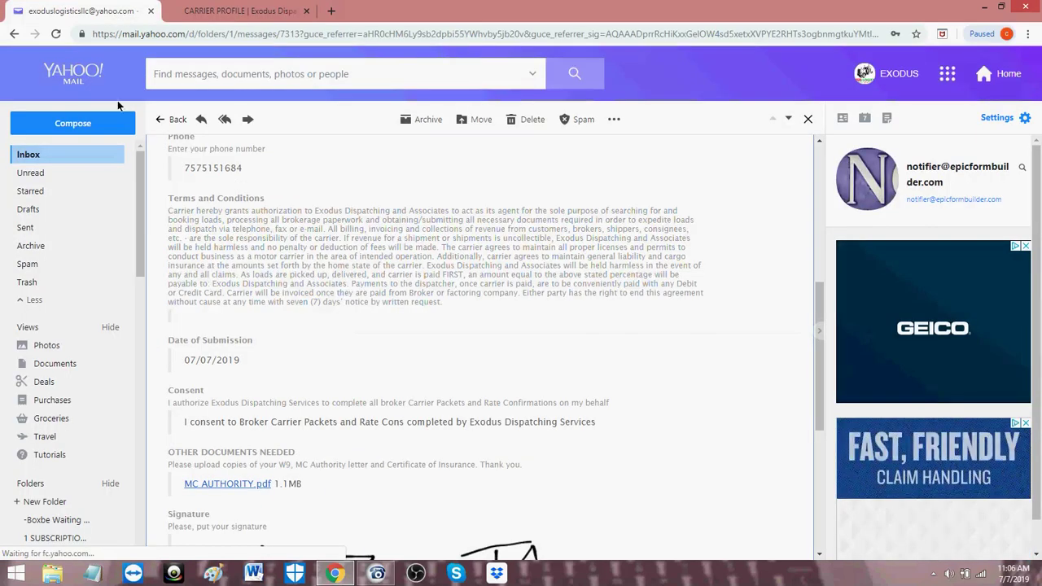
{"action": "left_click", "coordinate": [30, 156]}
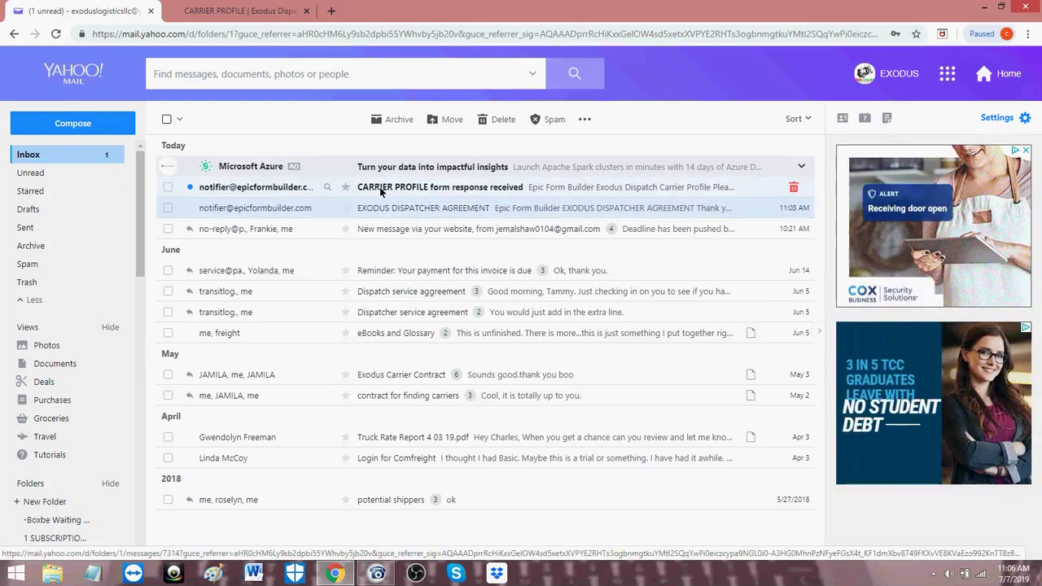
{"action": "left_click", "coordinate": [240, 10]}
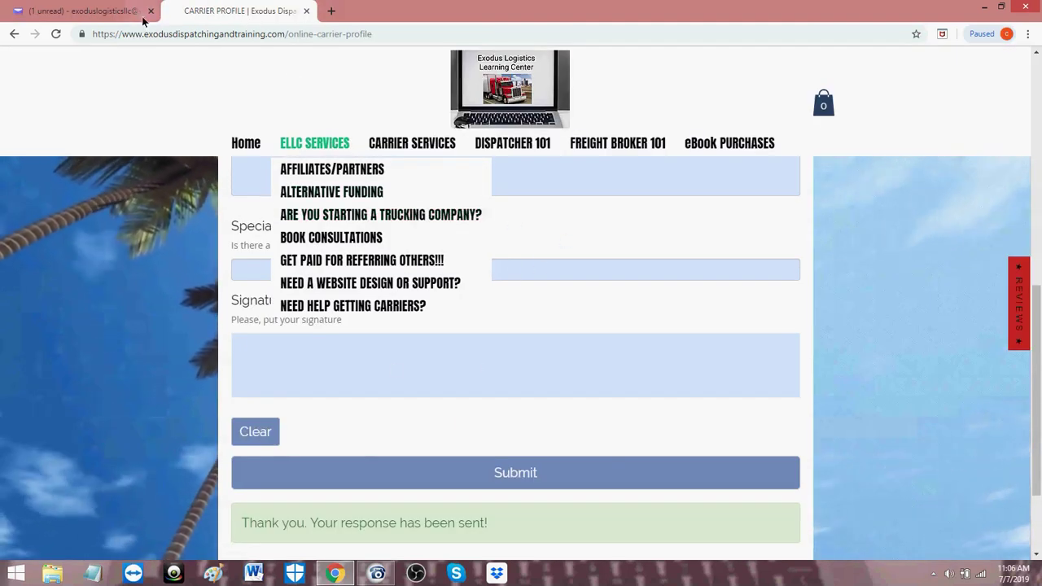
{"action": "left_click", "coordinate": [81, 10]}
{"action": "left_click", "coordinate": [438, 192]}
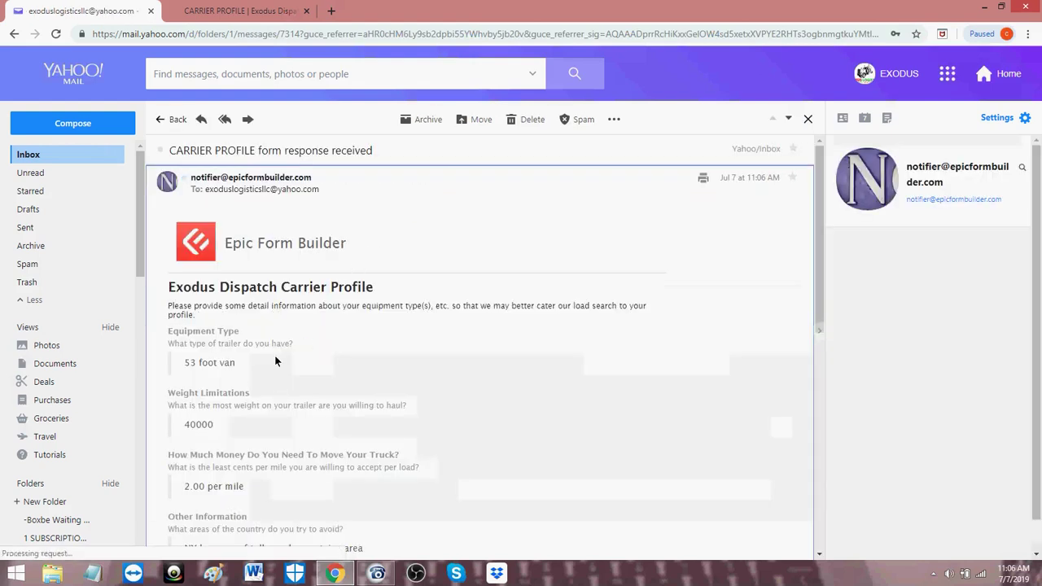
- Review the emailed carrier profile answers from equipment type through special instructions and signature
{"action": "scroll", "coordinate": [268, 361], "scroll_direction": "down", "scroll_amount": 3}
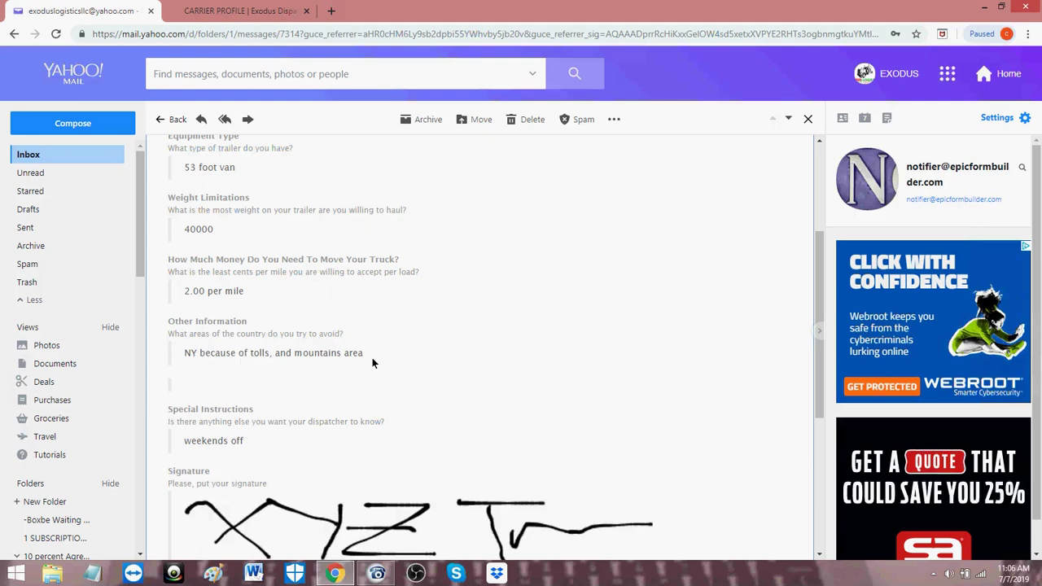
{"action": "scroll", "coordinate": [277, 367], "scroll_direction": "down", "scroll_amount": 1}
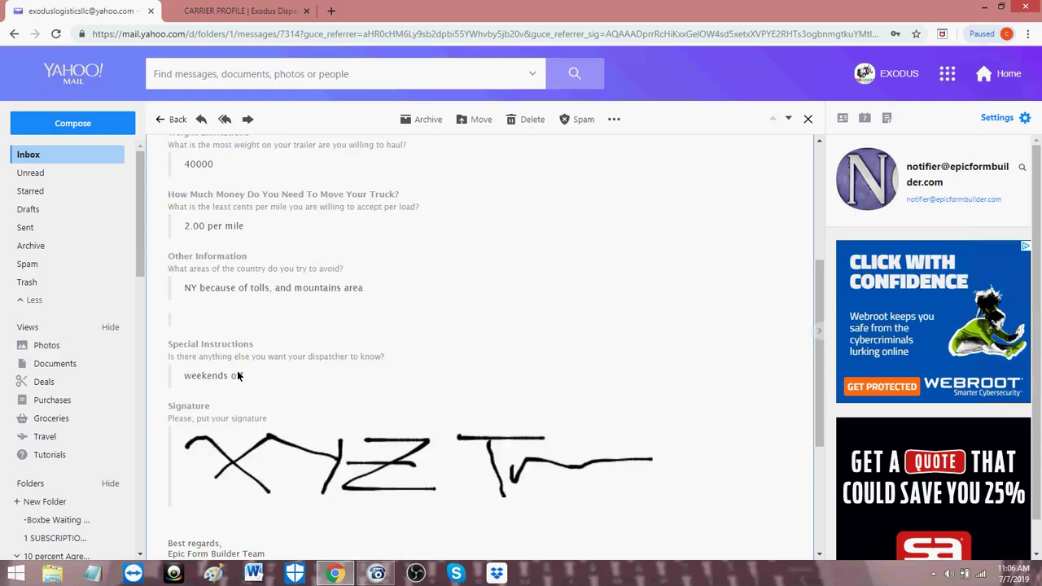
{"action": "scroll", "coordinate": [297, 406], "scroll_direction": "down", "scroll_amount": 2}
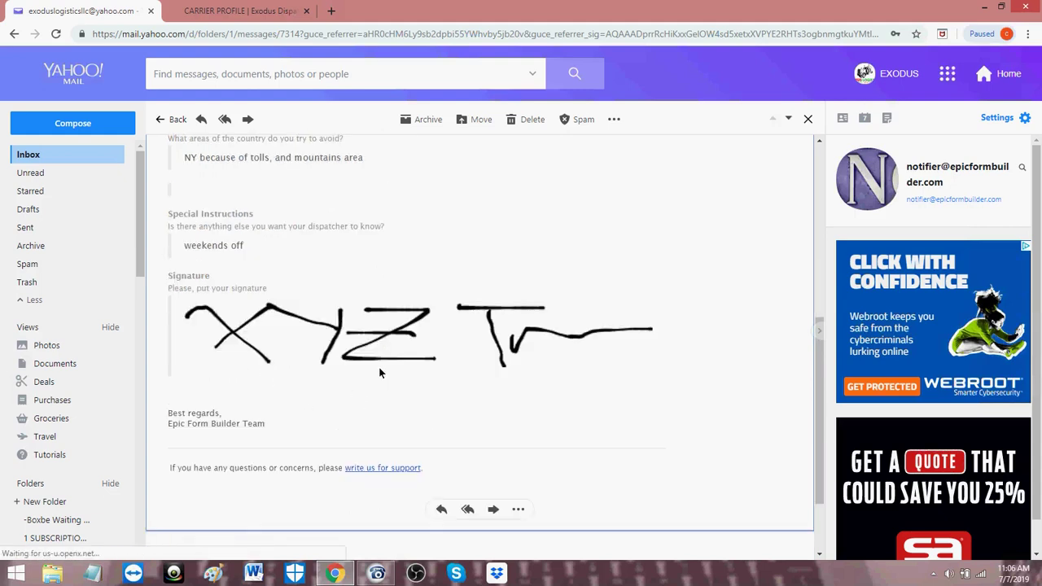
- Return to the Exodus website and open the Dispatcher Agreement page under Carrier Services
{"action": "left_click", "coordinate": [258, 11]}
{"action": "scroll", "coordinate": [485, 202], "scroll_direction": "up", "scroll_amount": 3}
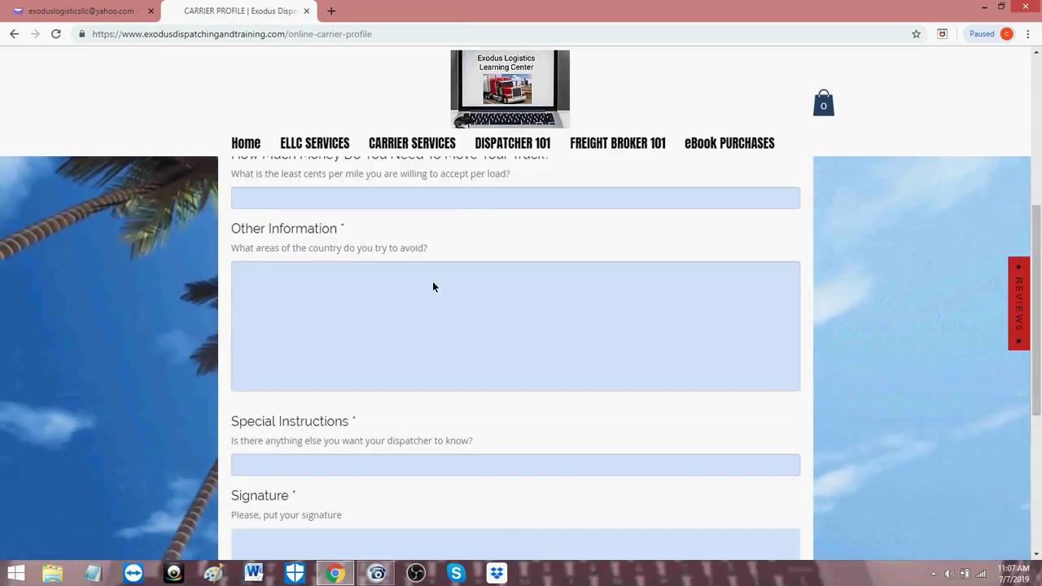
{"action": "scroll", "coordinate": [437, 272], "scroll_direction": "up", "scroll_amount": 2}
{"action": "mouse_move", "coordinate": [400, 144]}
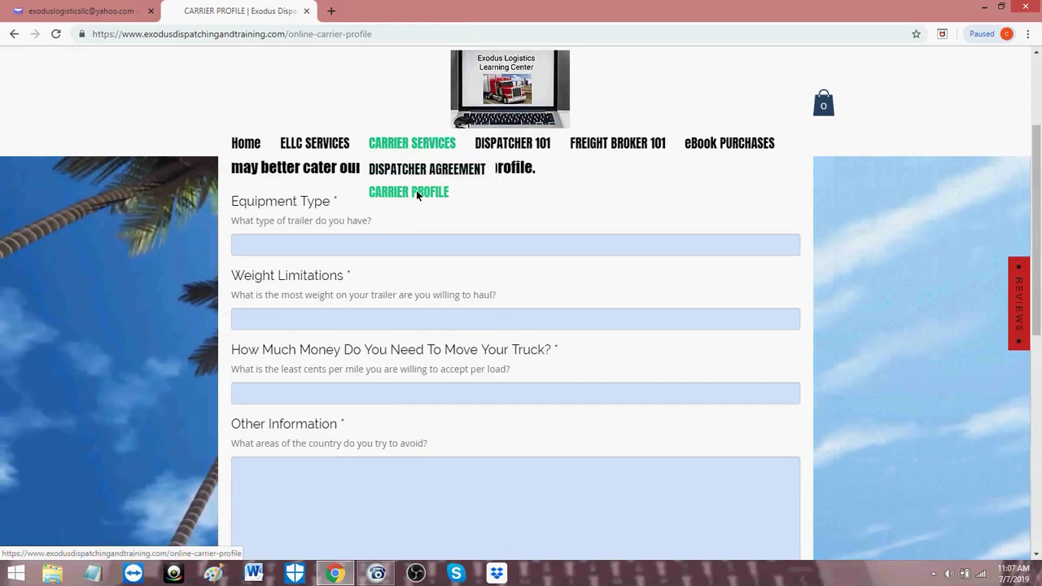
{"action": "left_click", "coordinate": [387, 165]}
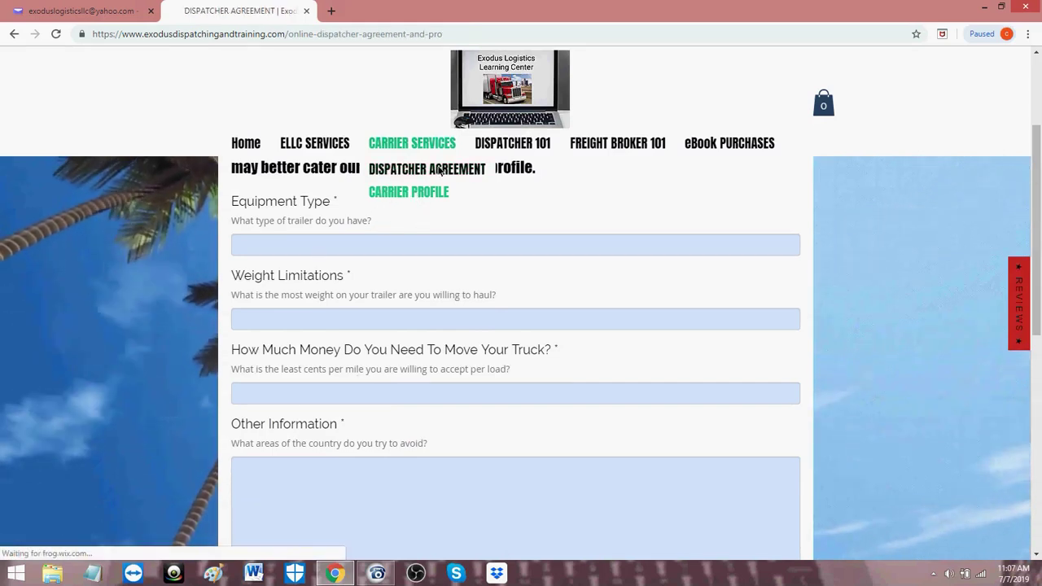
- Examine the blank dispatcher agreement form, from the address and contact fields through consent, document upload and signature
{"action": "scroll", "coordinate": [384, 268], "scroll_direction": "down", "scroll_amount": 5}
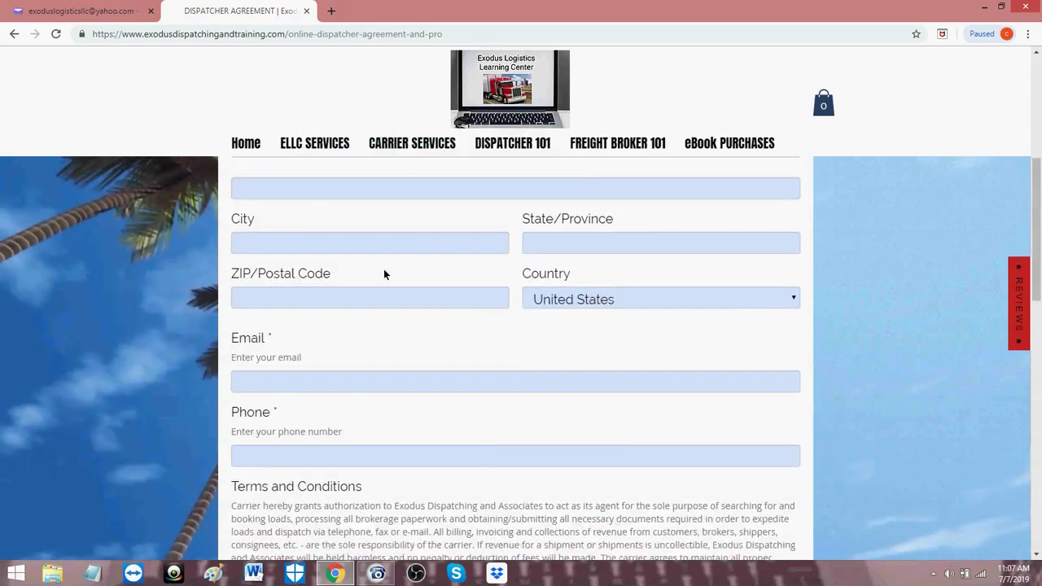
{"action": "scroll", "coordinate": [384, 269], "scroll_direction": "down", "scroll_amount": 8}
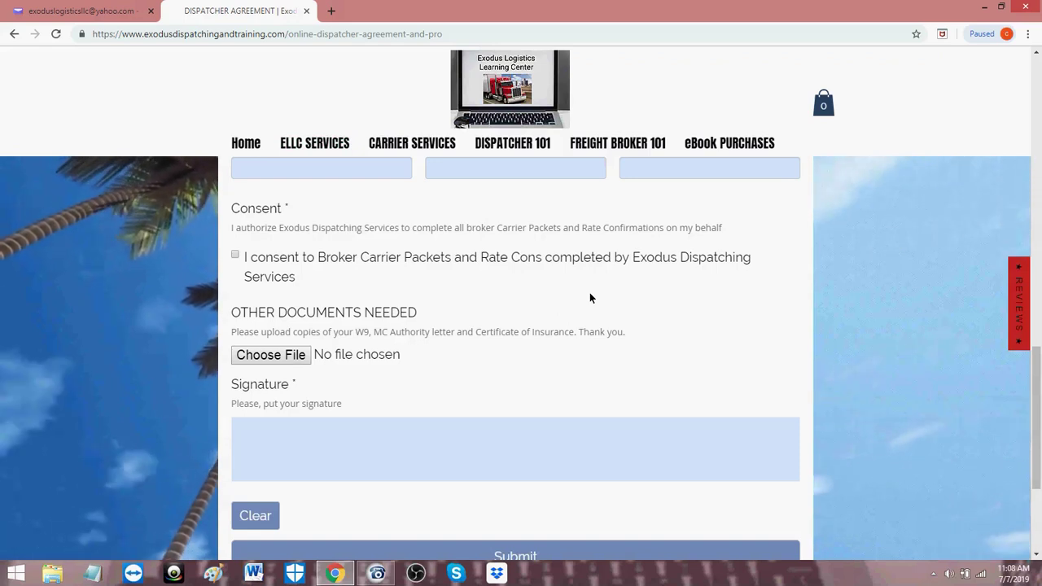
{"action": "mouse_move", "coordinate": [407, 144]}
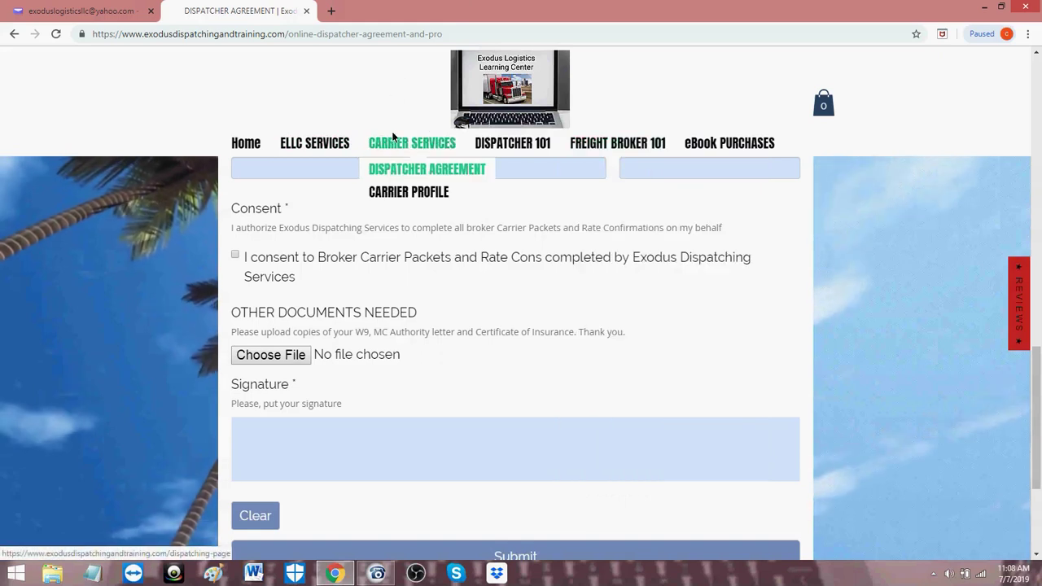